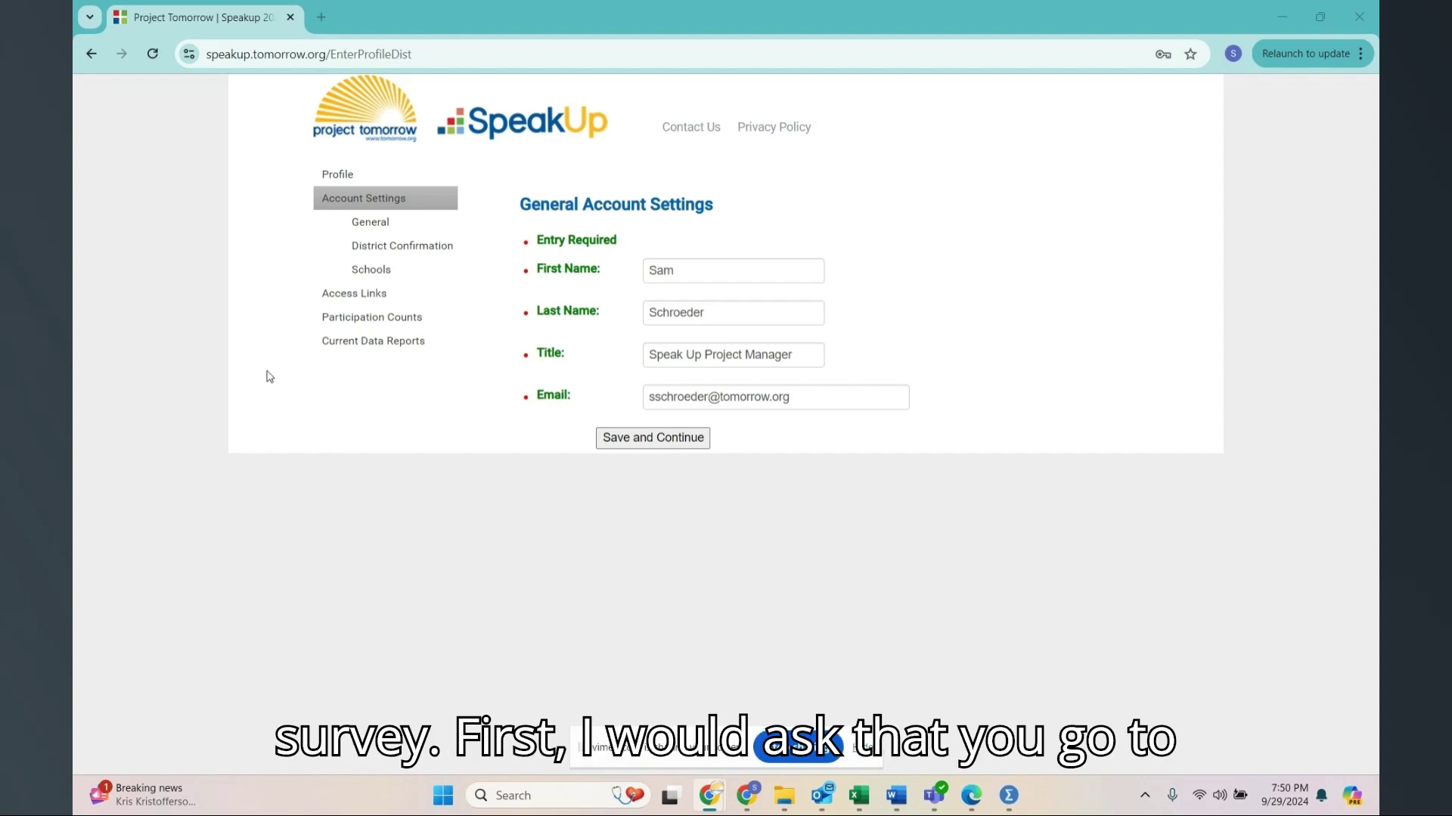
Open the Schools in District list from Account Settings.
{"action": "left_click", "coordinate": [375, 276]}
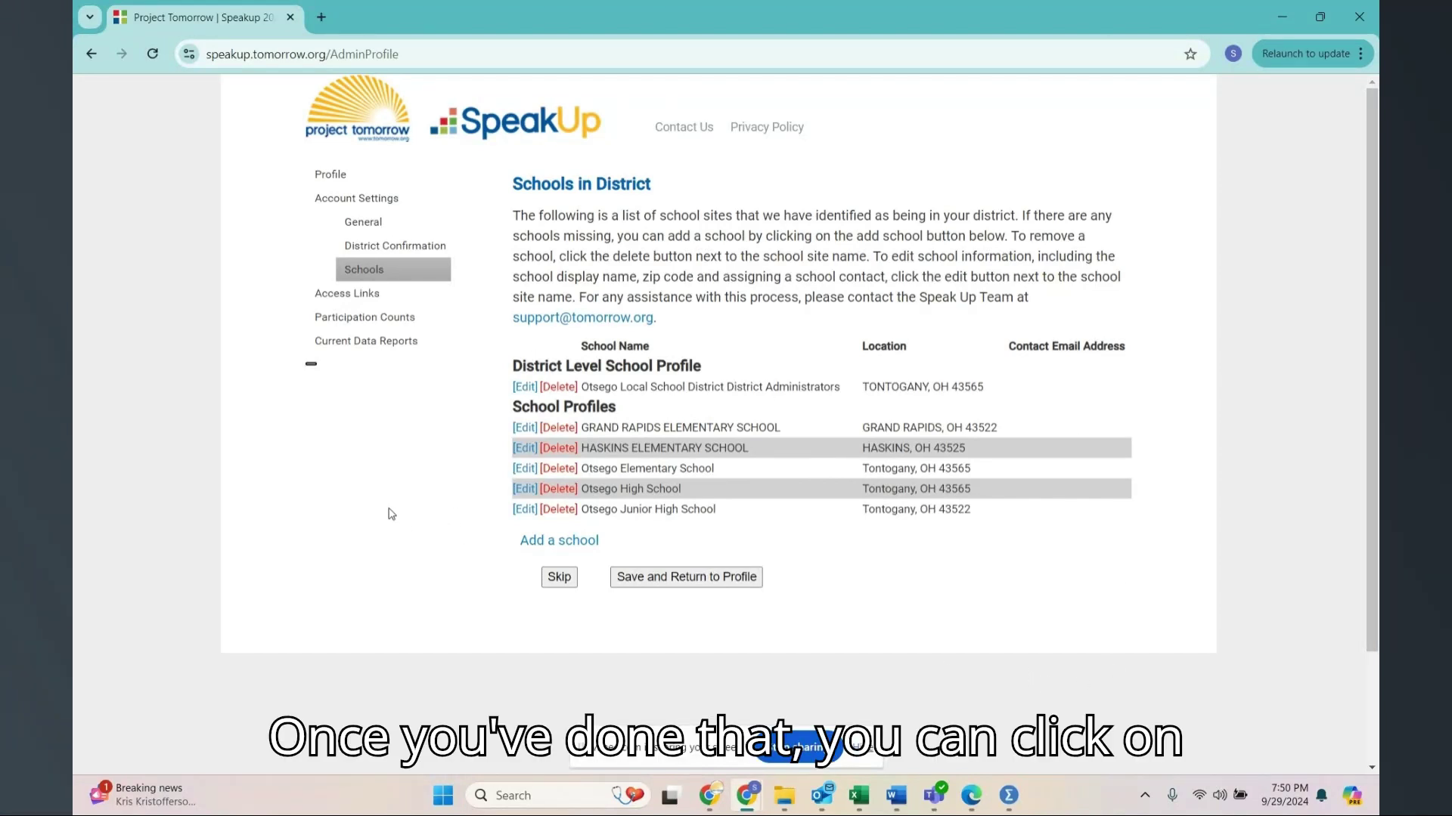
Generate the district-wide District access link on Access Links and copy its URL.
{"action": "left_click", "coordinate": [371, 296]}
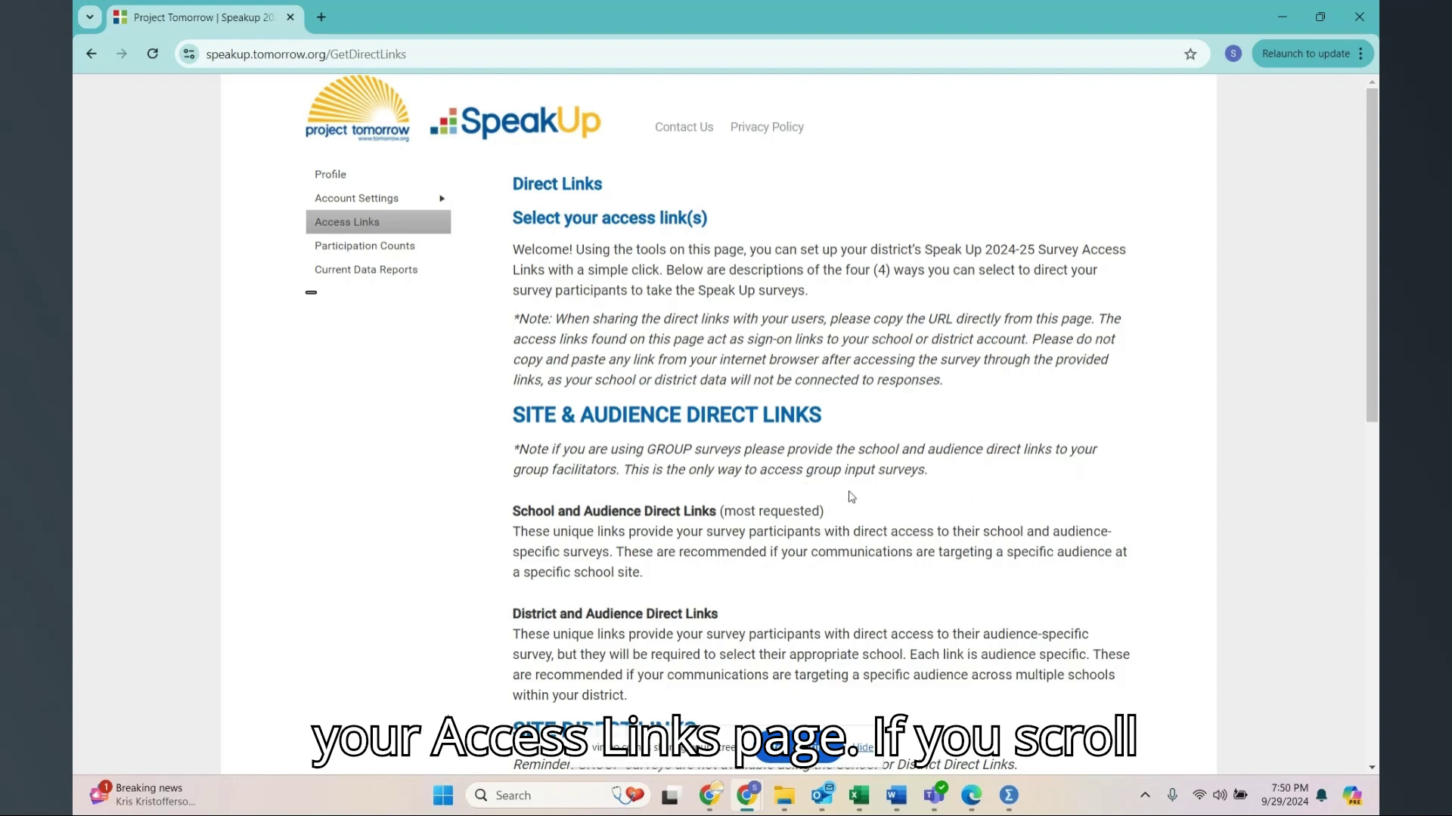
{"action": "scroll", "coordinate": [850, 497], "scroll_direction": "down", "scroll_amount": 3}
{"action": "scroll", "coordinate": [787, 480], "scroll_direction": "down", "scroll_amount": 3}
{"action": "scroll", "coordinate": [892, 485], "scroll_direction": "down", "scroll_amount": 3}
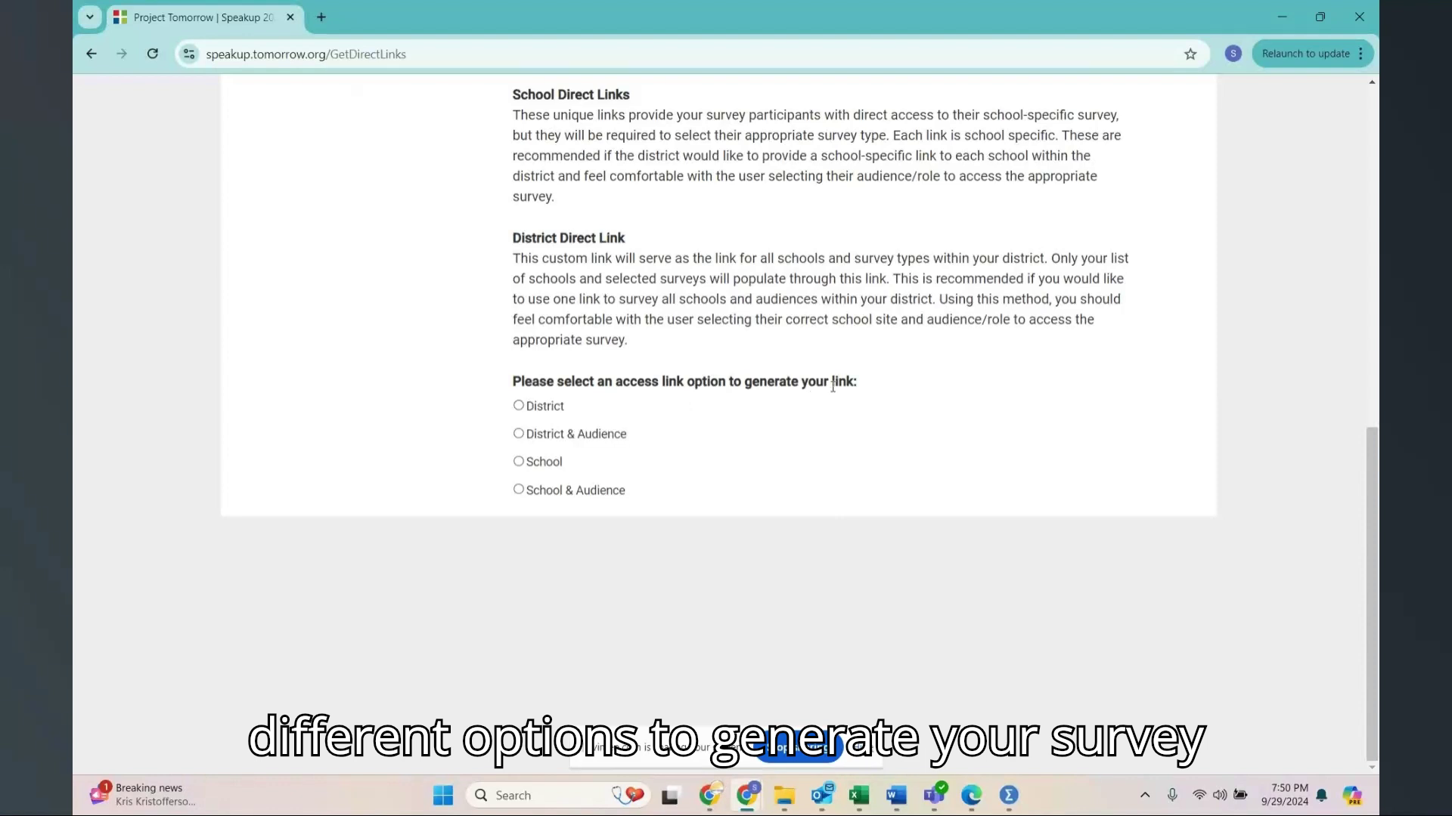
{"action": "left_click", "coordinate": [518, 407]}
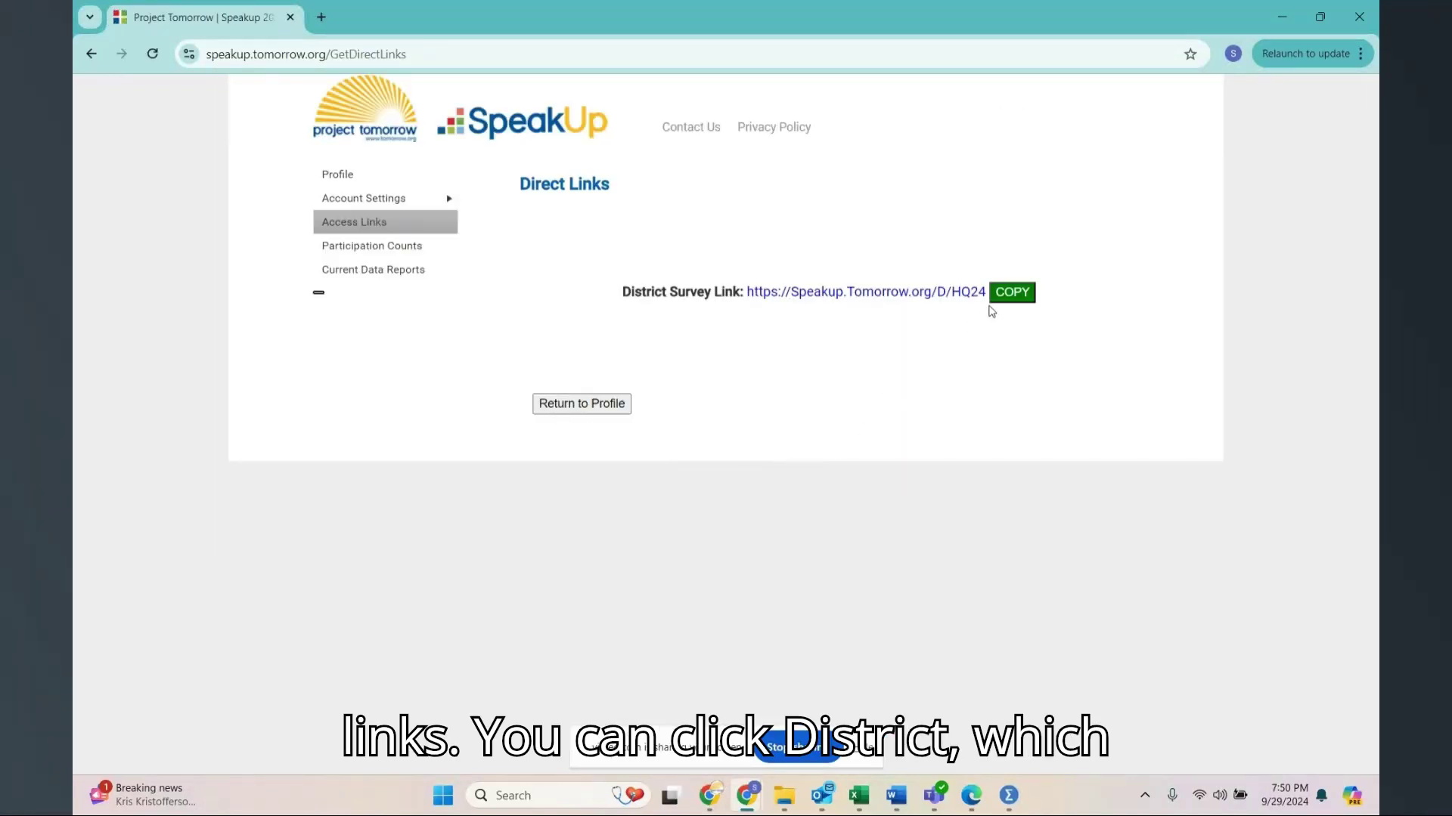
{"action": "left_click_drag", "start_coordinate": [987, 292], "coordinate": [742, 292]}
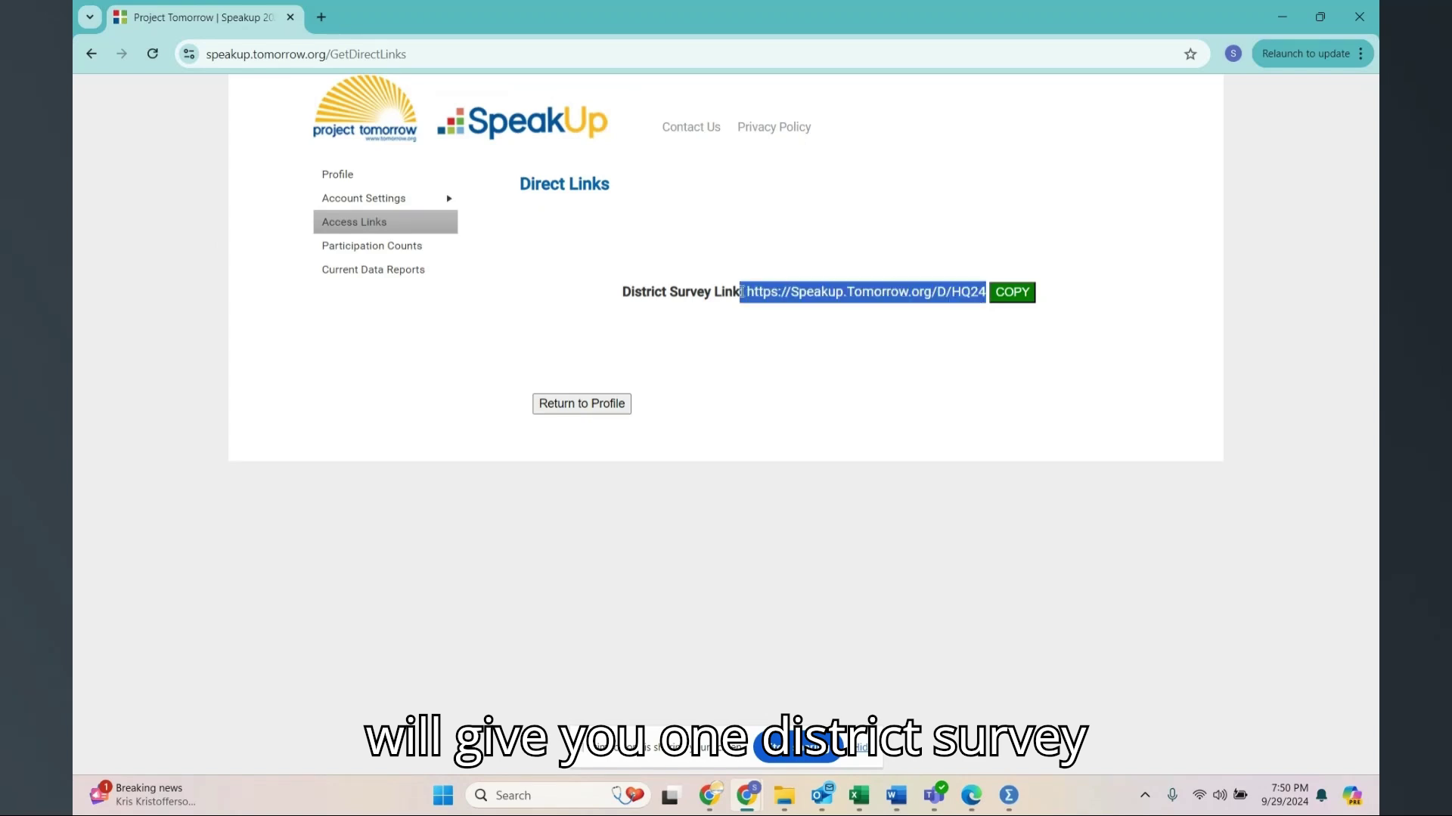
{"action": "left_click", "coordinate": [1022, 301]}
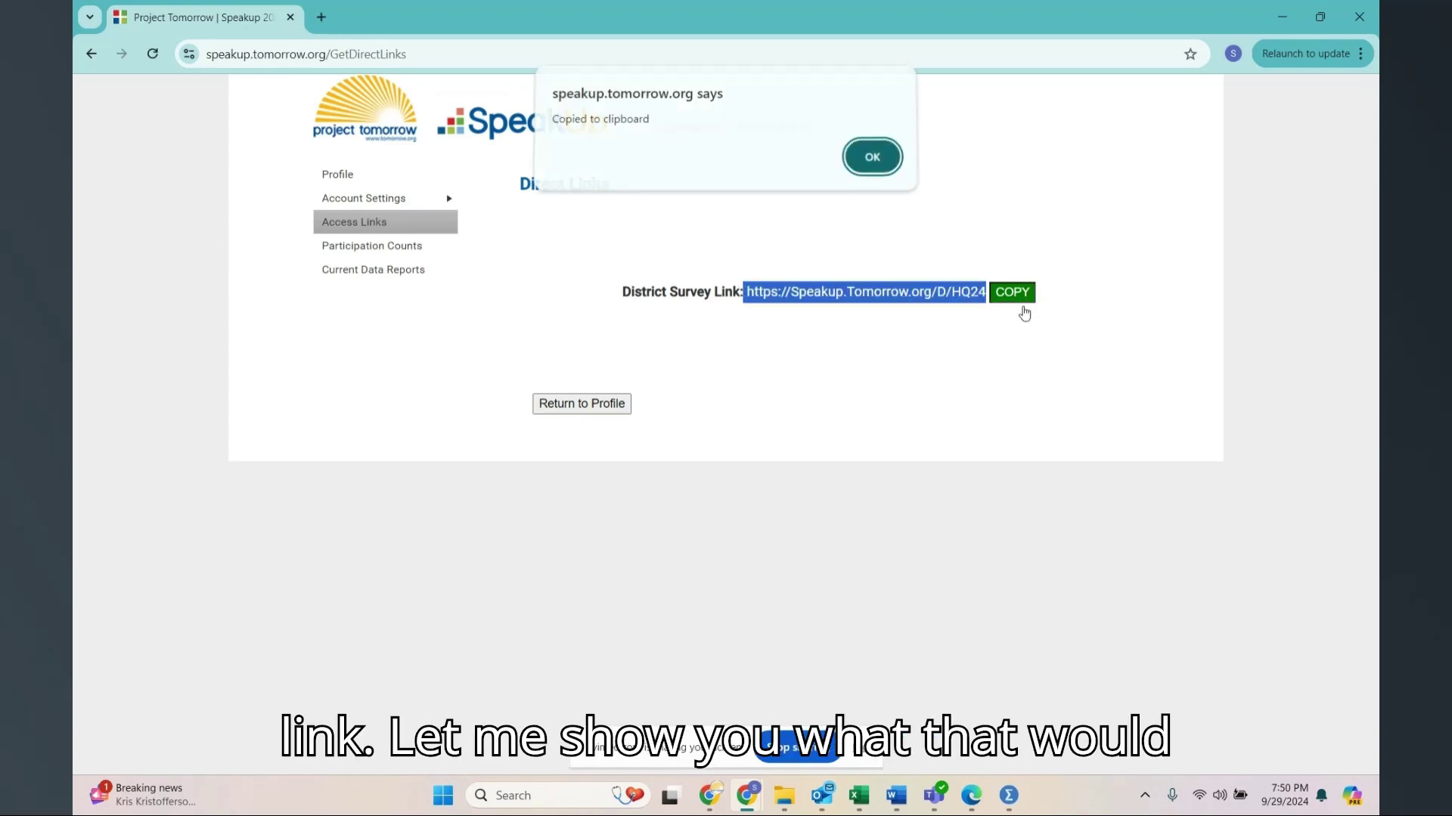
{"action": "left_click", "coordinate": [876, 165]}
{"action": "left_click", "coordinate": [1018, 297]}
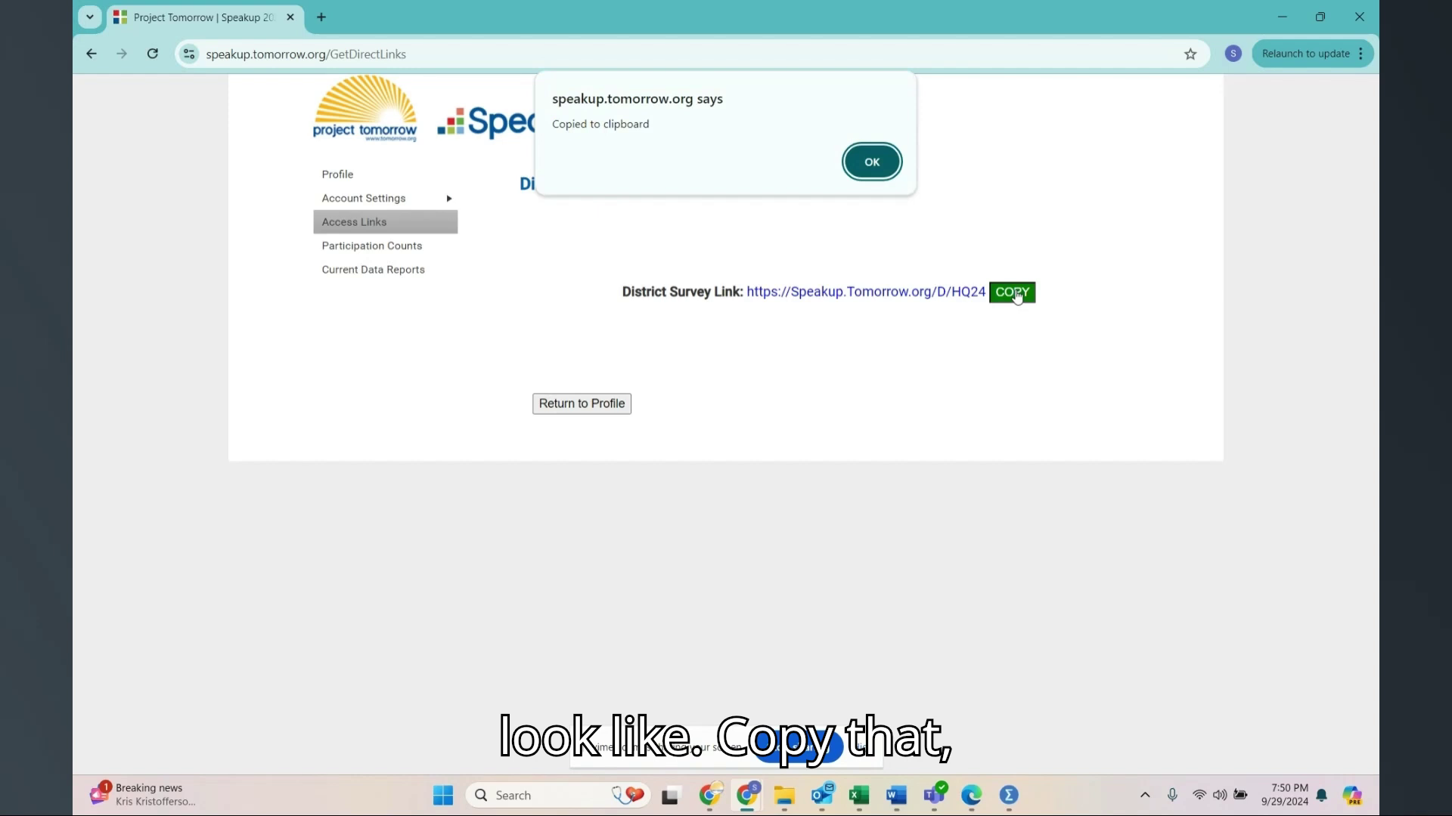
{"action": "left_click", "coordinate": [871, 158]}
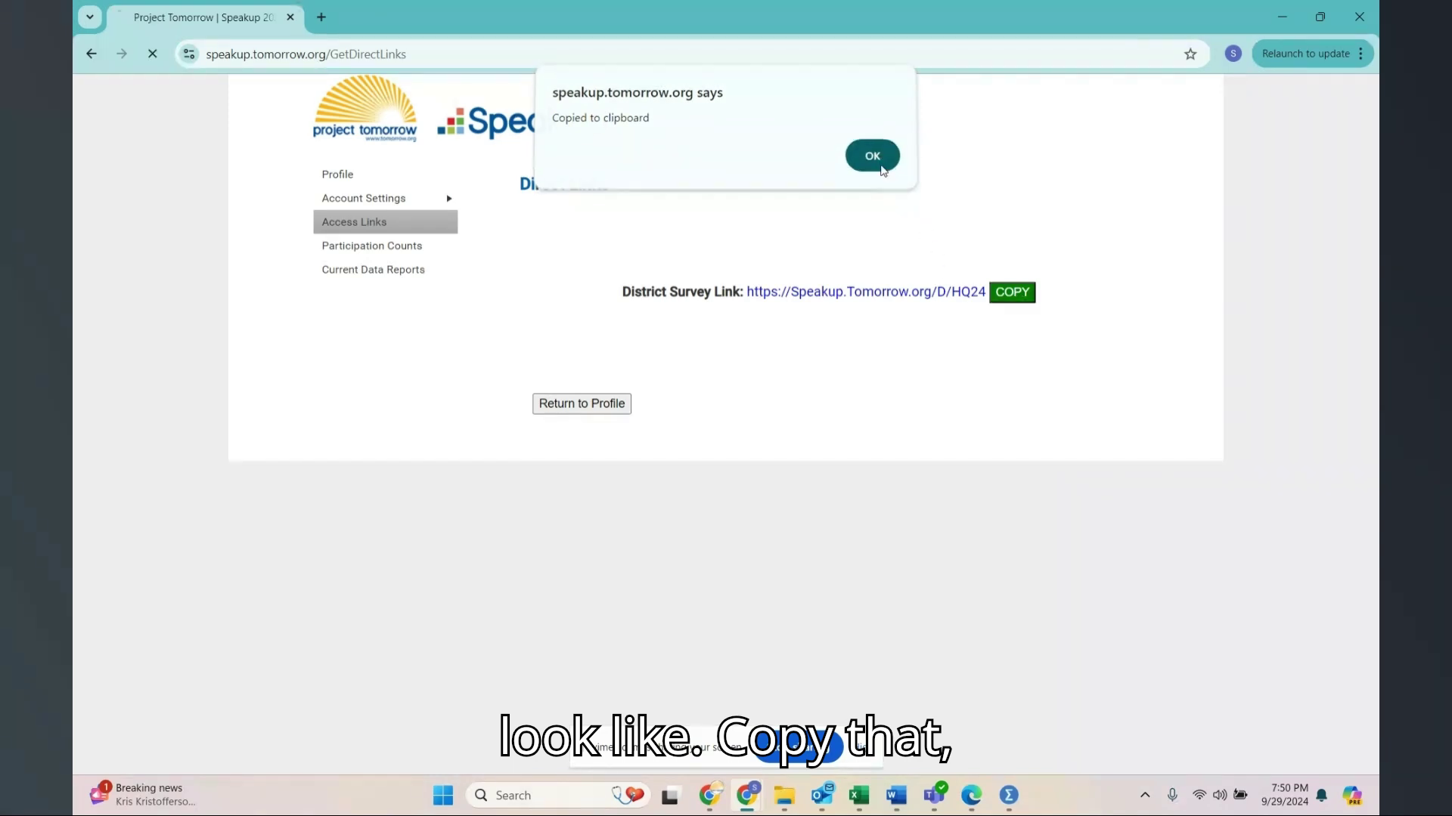
Load the copied district survey link in a new browser tab.
{"action": "left_click", "coordinate": [321, 17]}
{"action": "key", "text": "ctrl+v"}
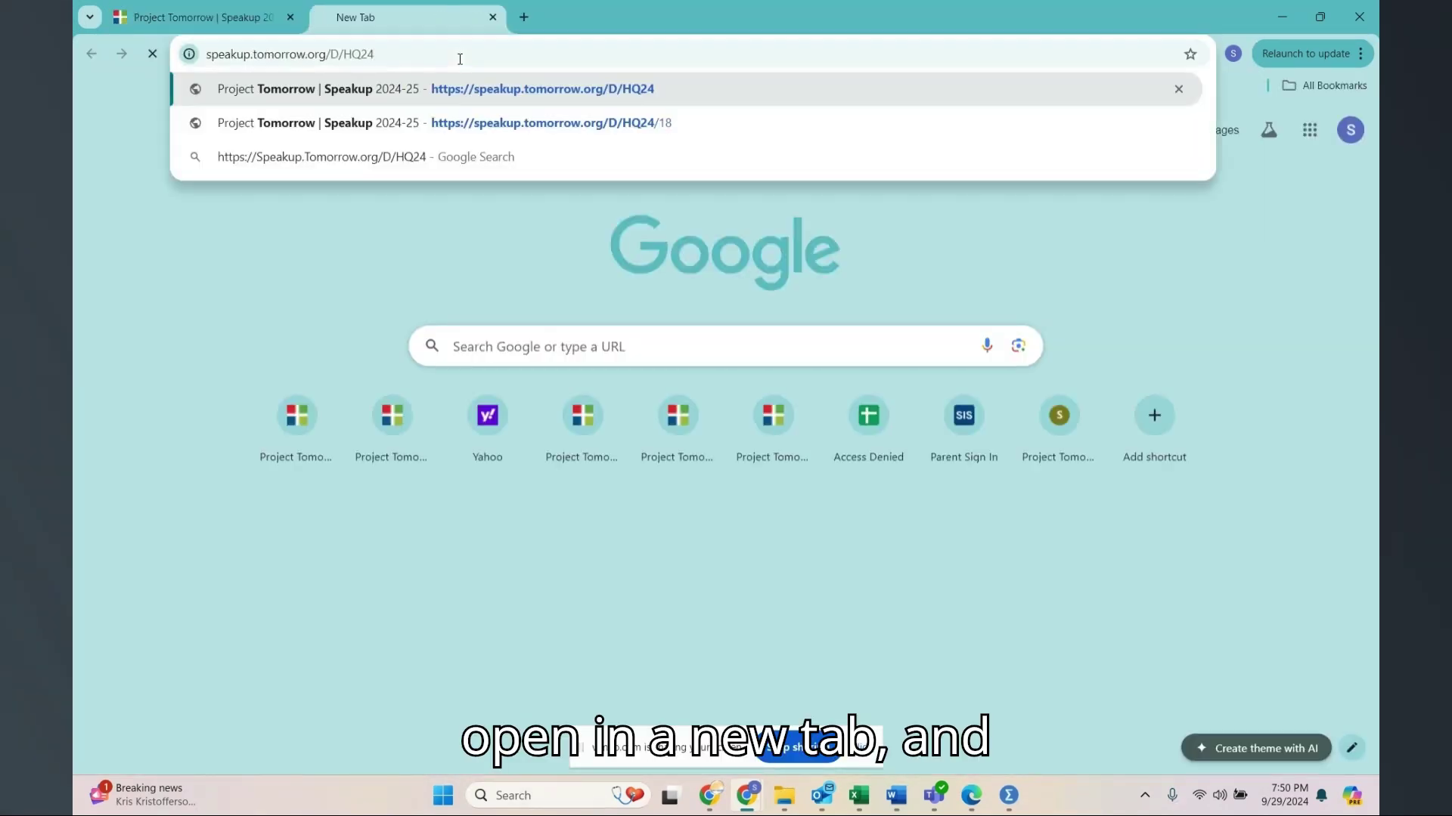
{"action": "key", "text": "Return"}
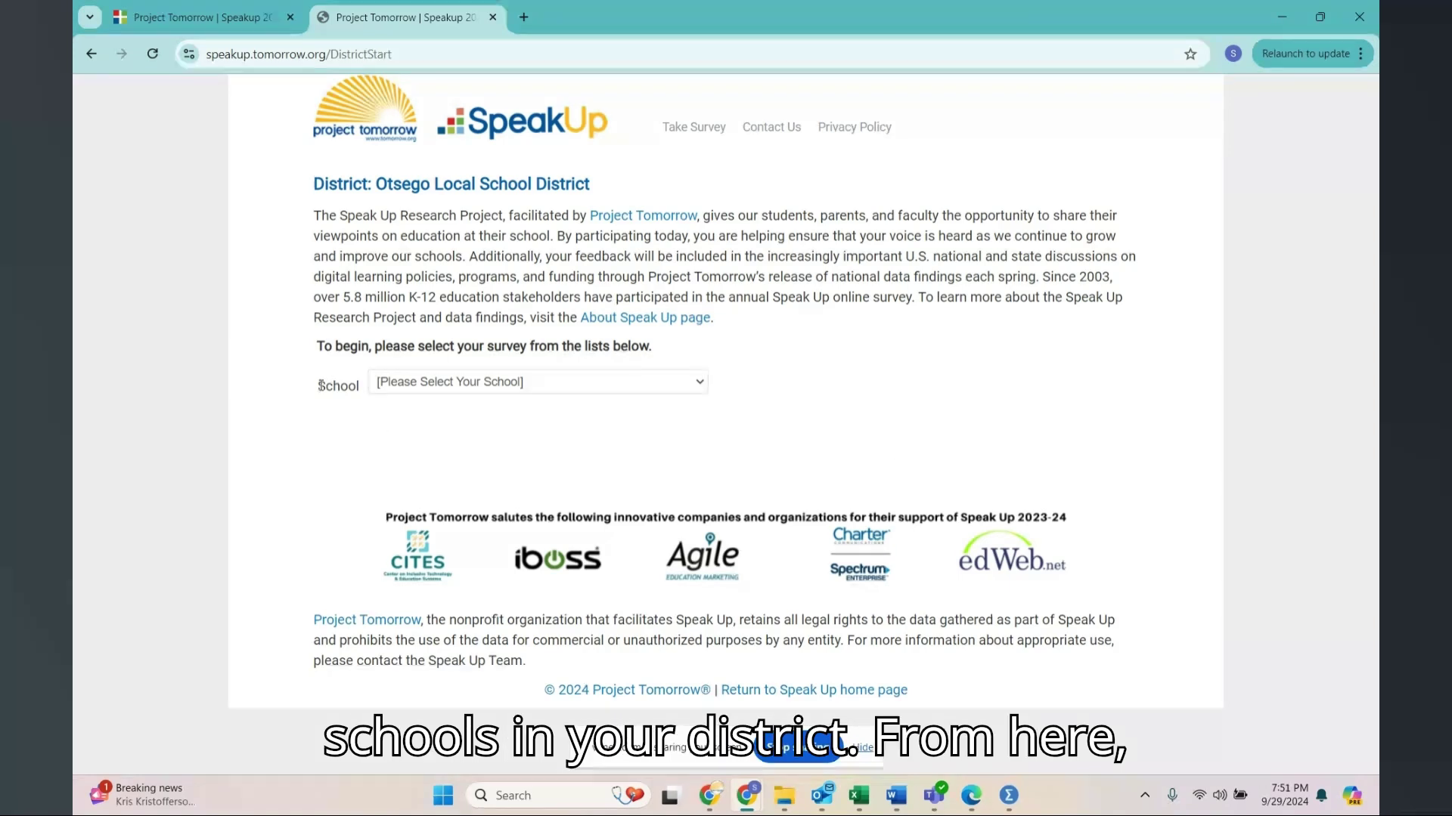
Choose Otsego Junior High School and take the survey as a Student.
{"action": "left_click", "coordinate": [540, 388]}
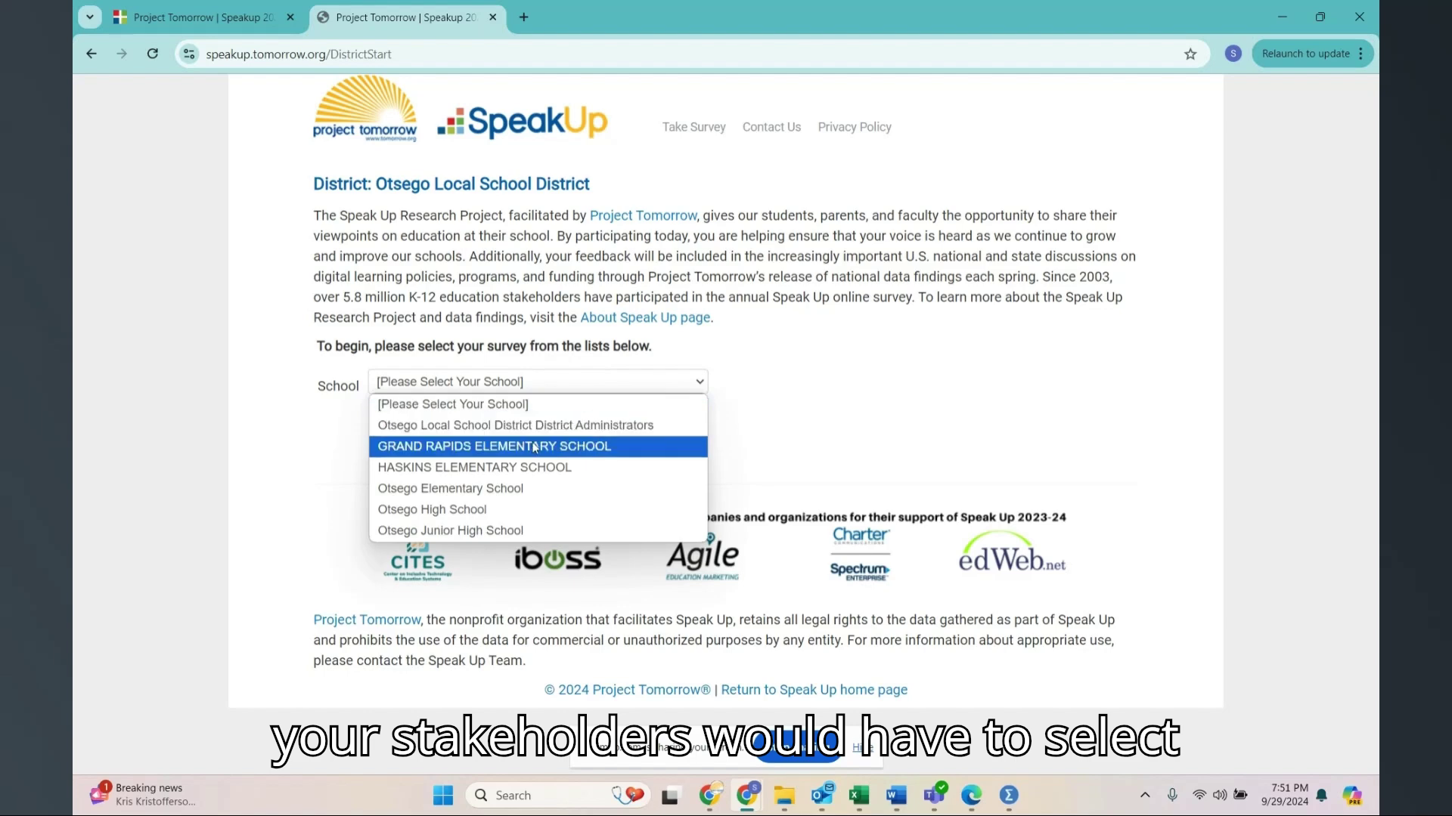
{"action": "left_click", "coordinate": [513, 531]}
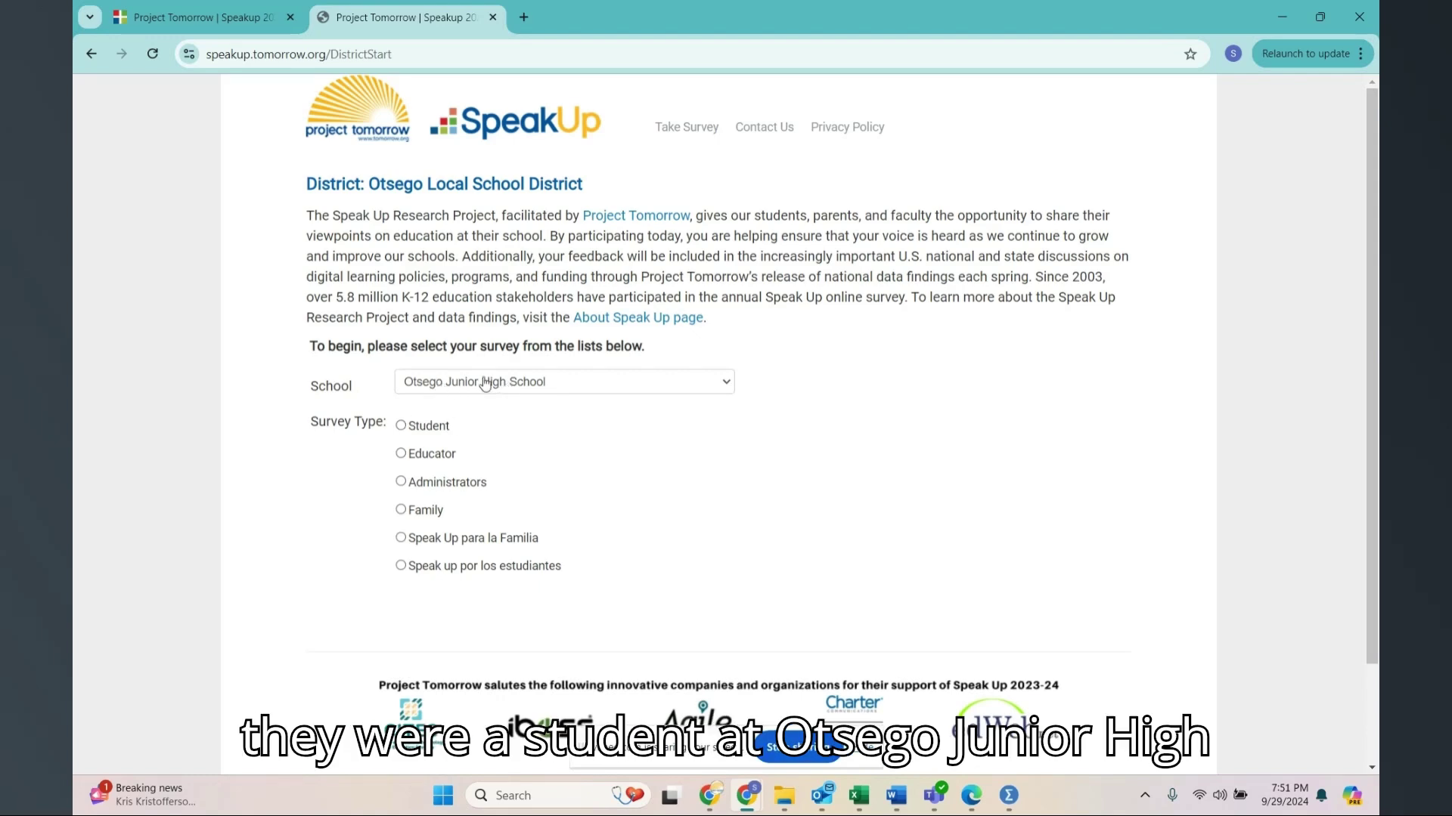
{"action": "left_click", "coordinate": [400, 425]}
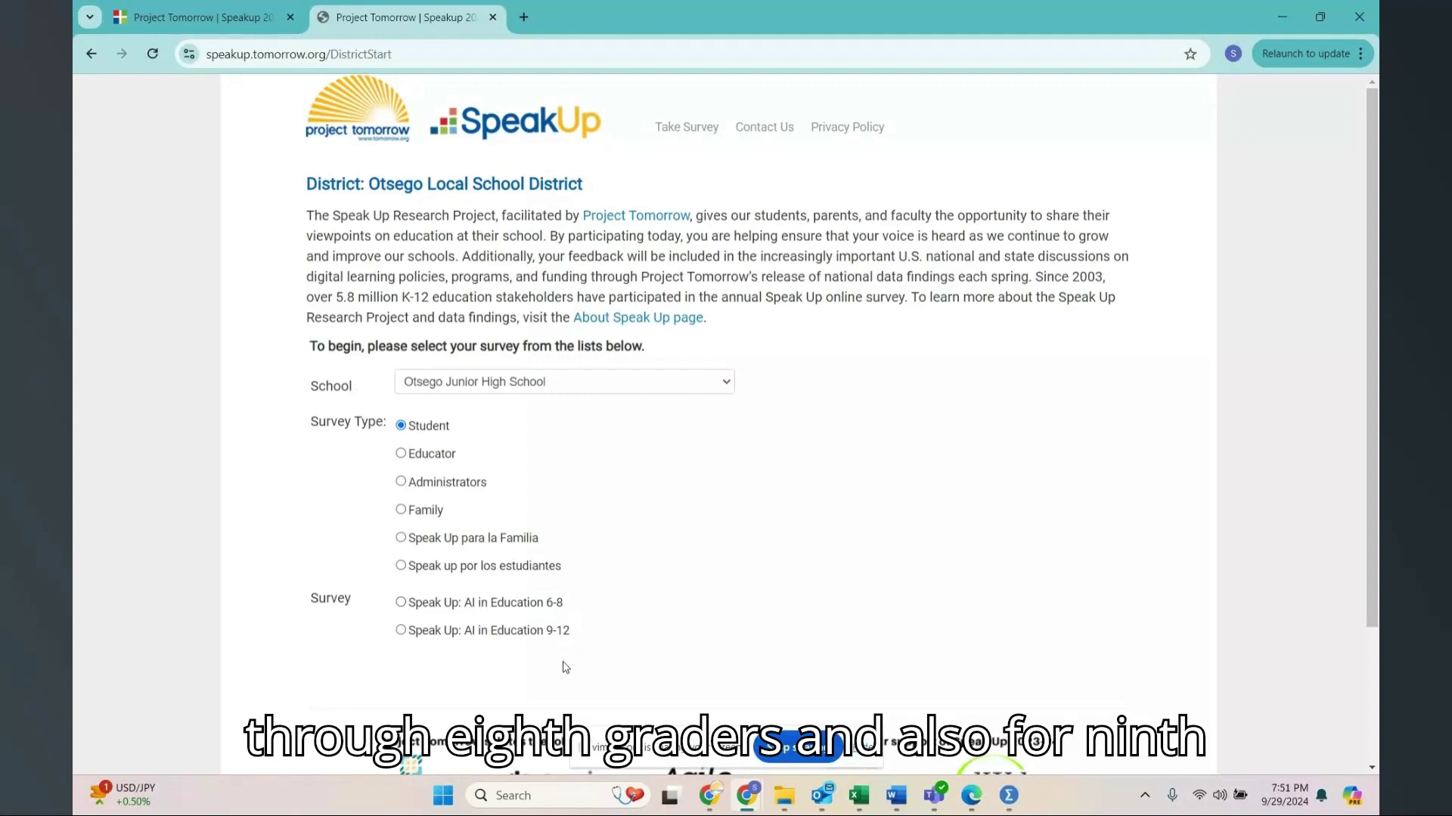
{"action": "scroll", "coordinate": [578, 642], "scroll_direction": "down", "scroll_amount": 3}
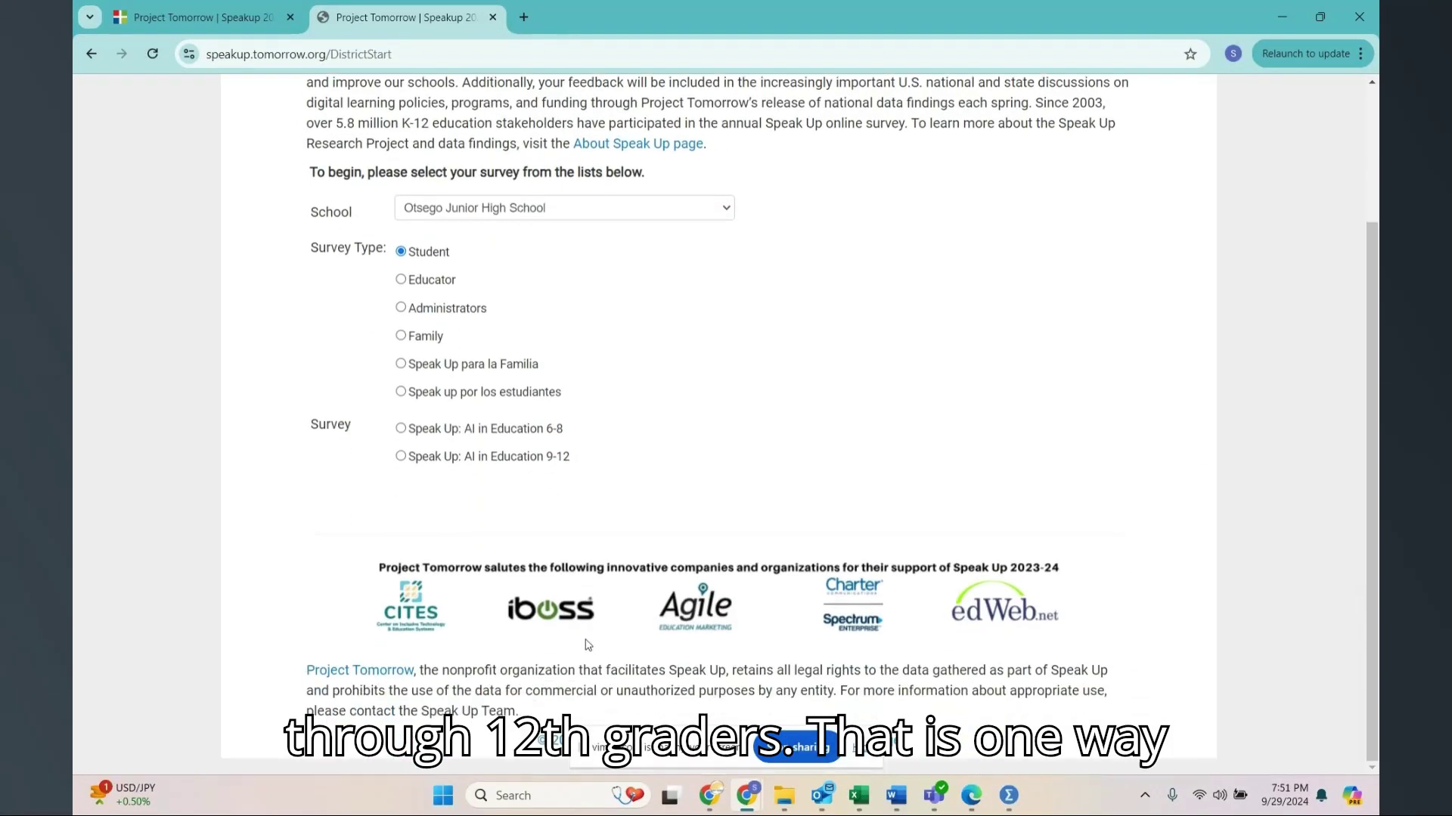
{"action": "scroll", "coordinate": [584, 646], "scroll_direction": "up", "scroll_amount": 3}
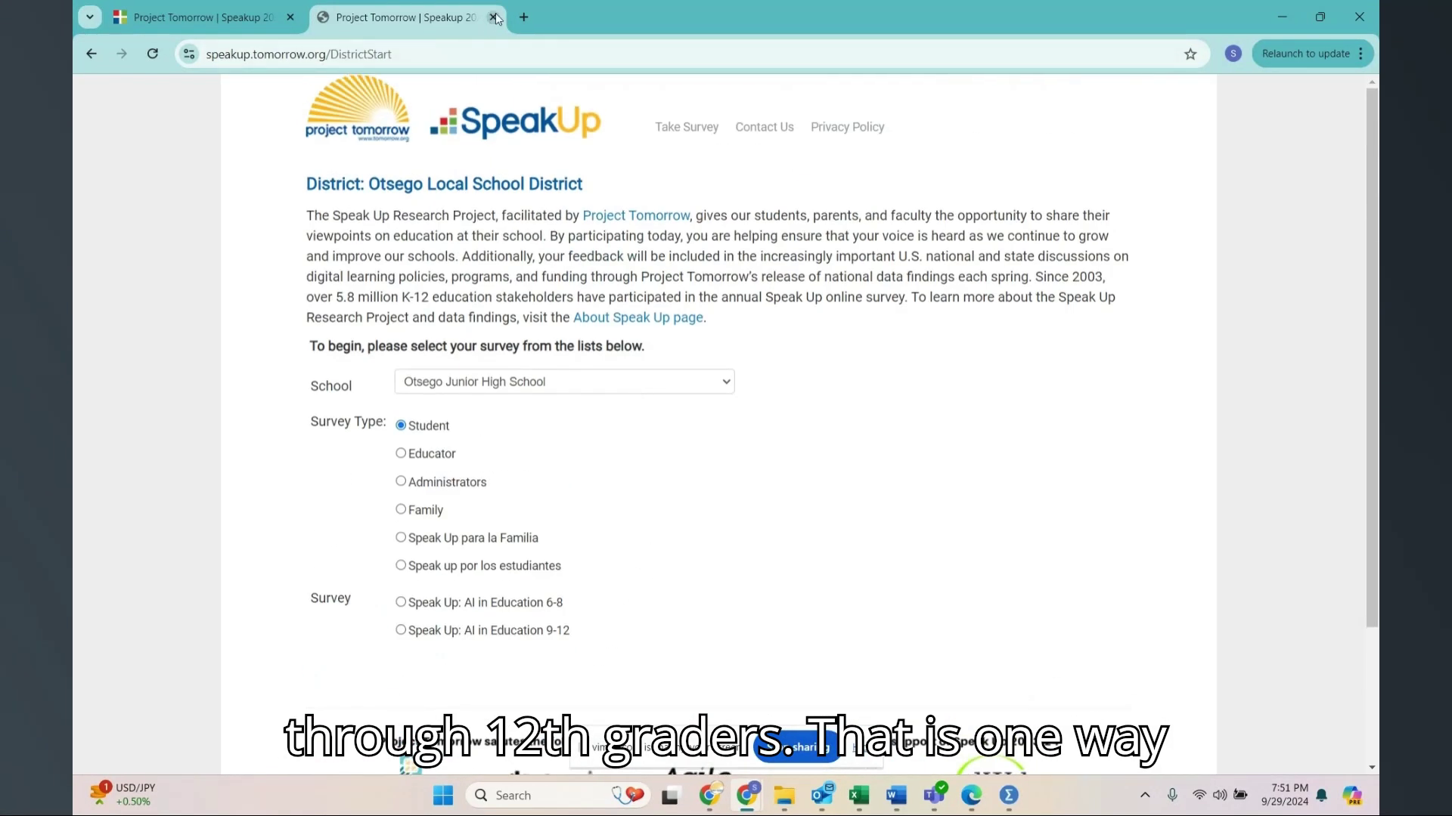
Close the test tab and choose District & Audience on the Access Links page.
{"action": "left_click", "coordinate": [494, 18]}
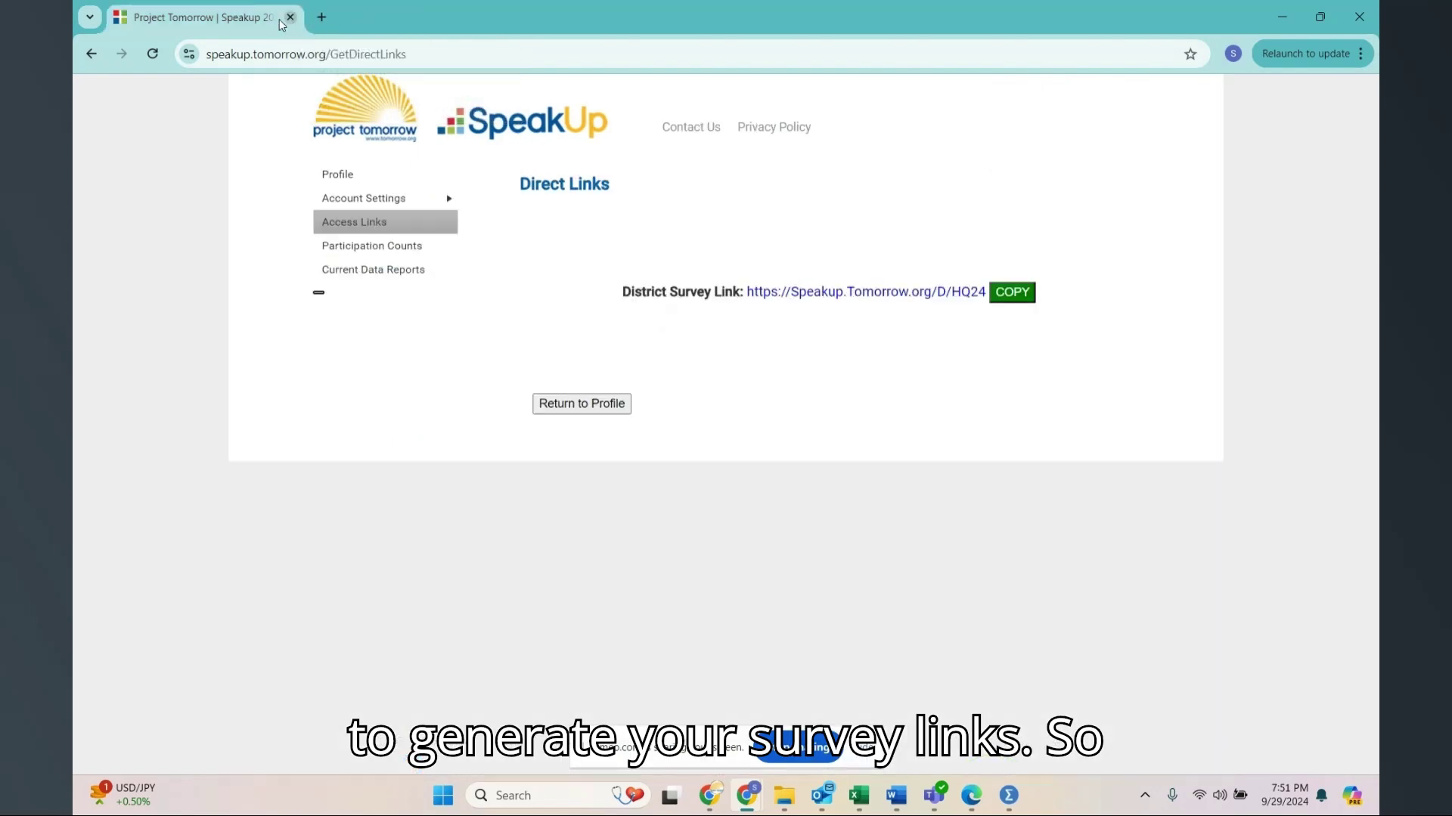
{"action": "left_click", "coordinate": [610, 399]}
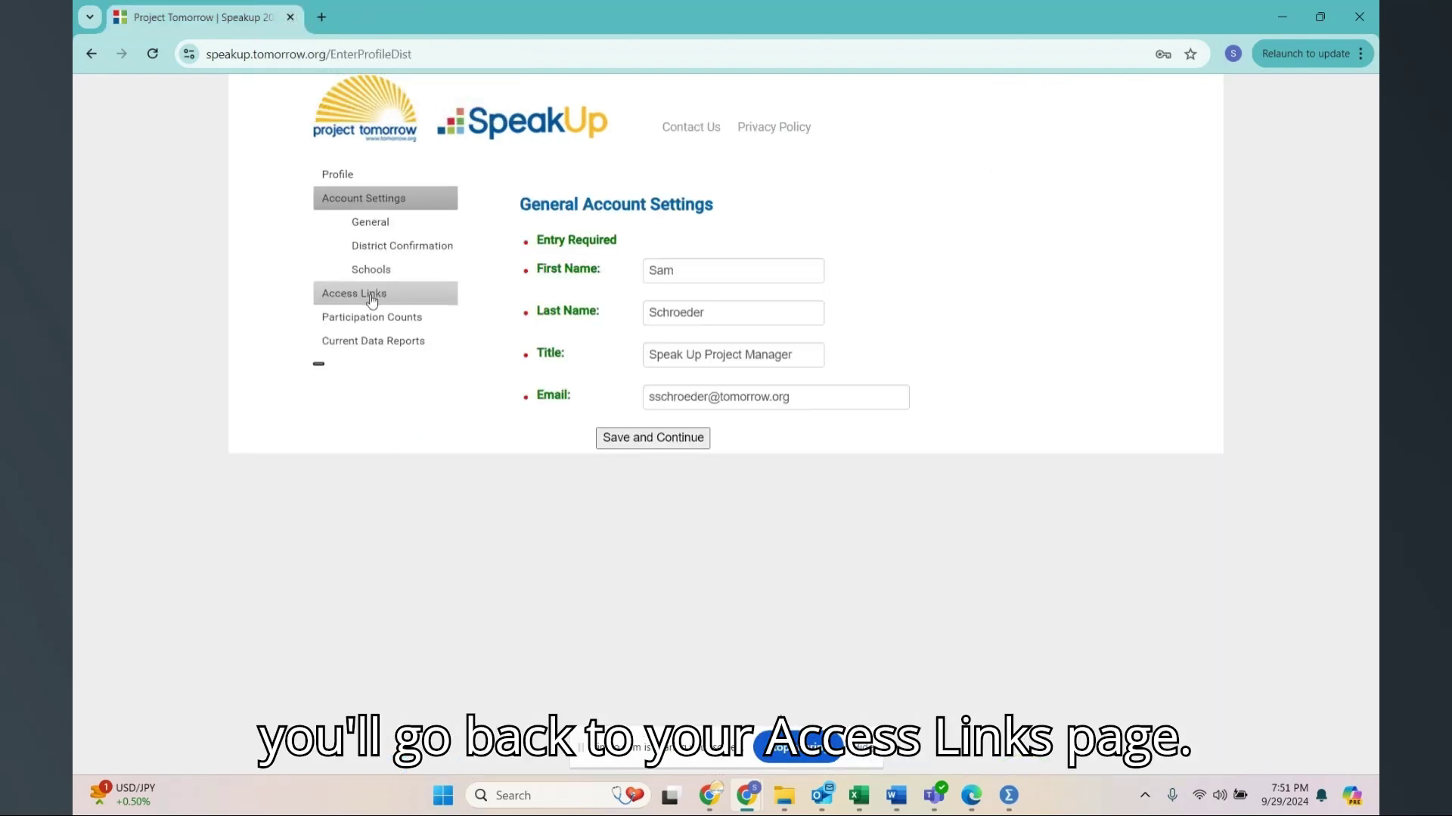
{"action": "left_click", "coordinate": [372, 298]}
{"action": "scroll", "coordinate": [756, 453], "scroll_direction": "down", "scroll_amount": 10}
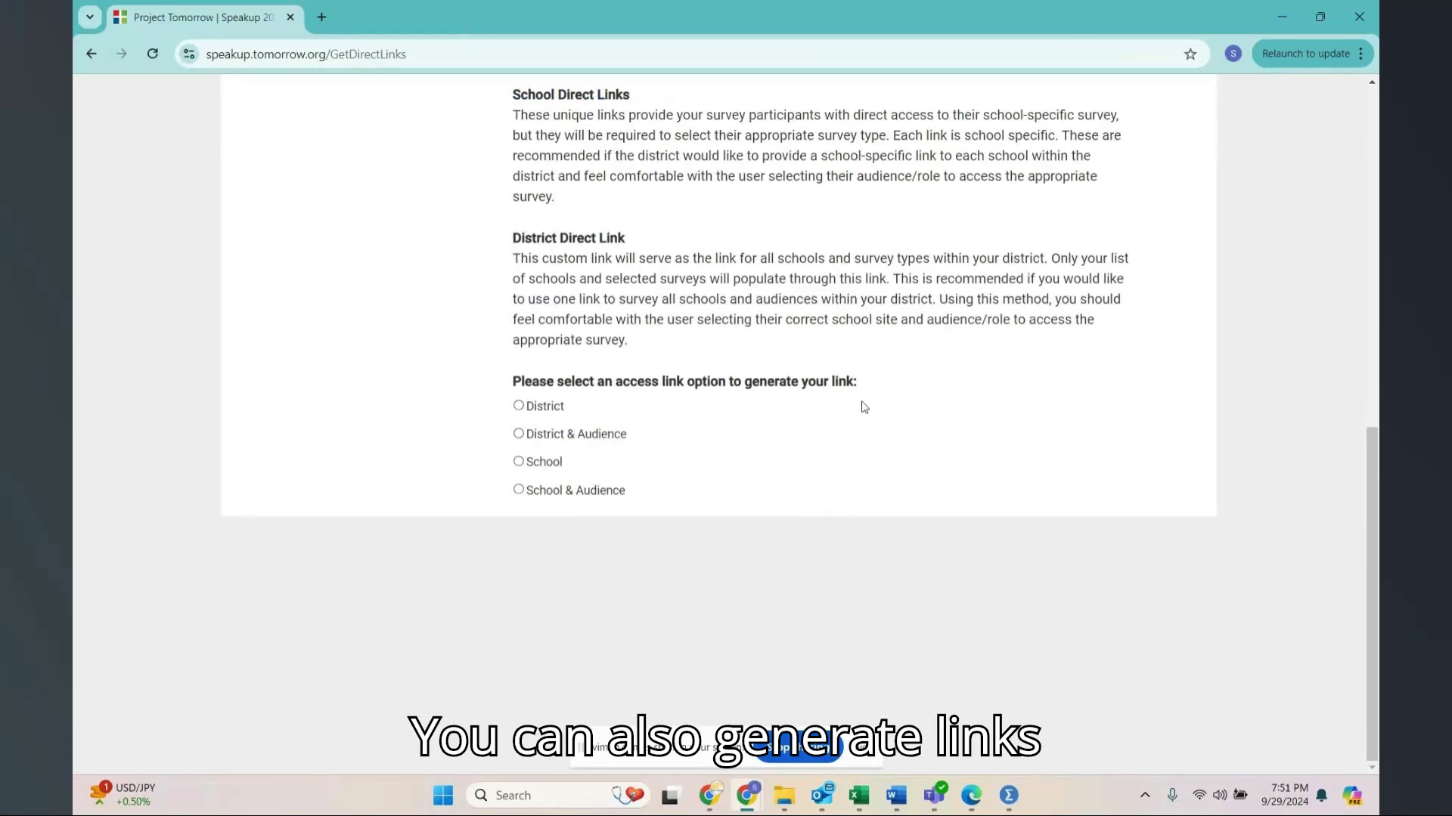
{"action": "left_click", "coordinate": [518, 434]}
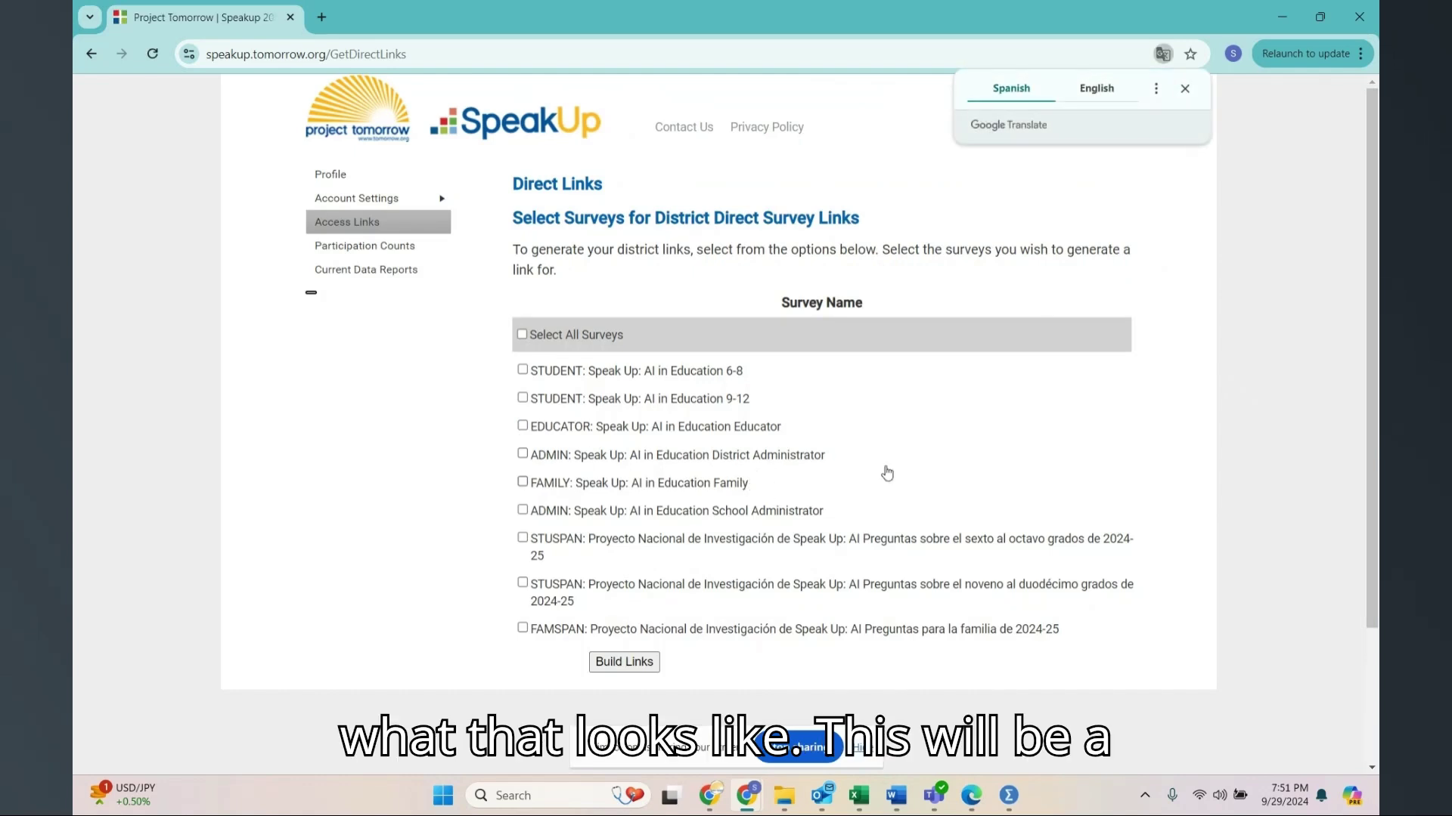
{"action": "left_click", "coordinate": [1184, 87]}
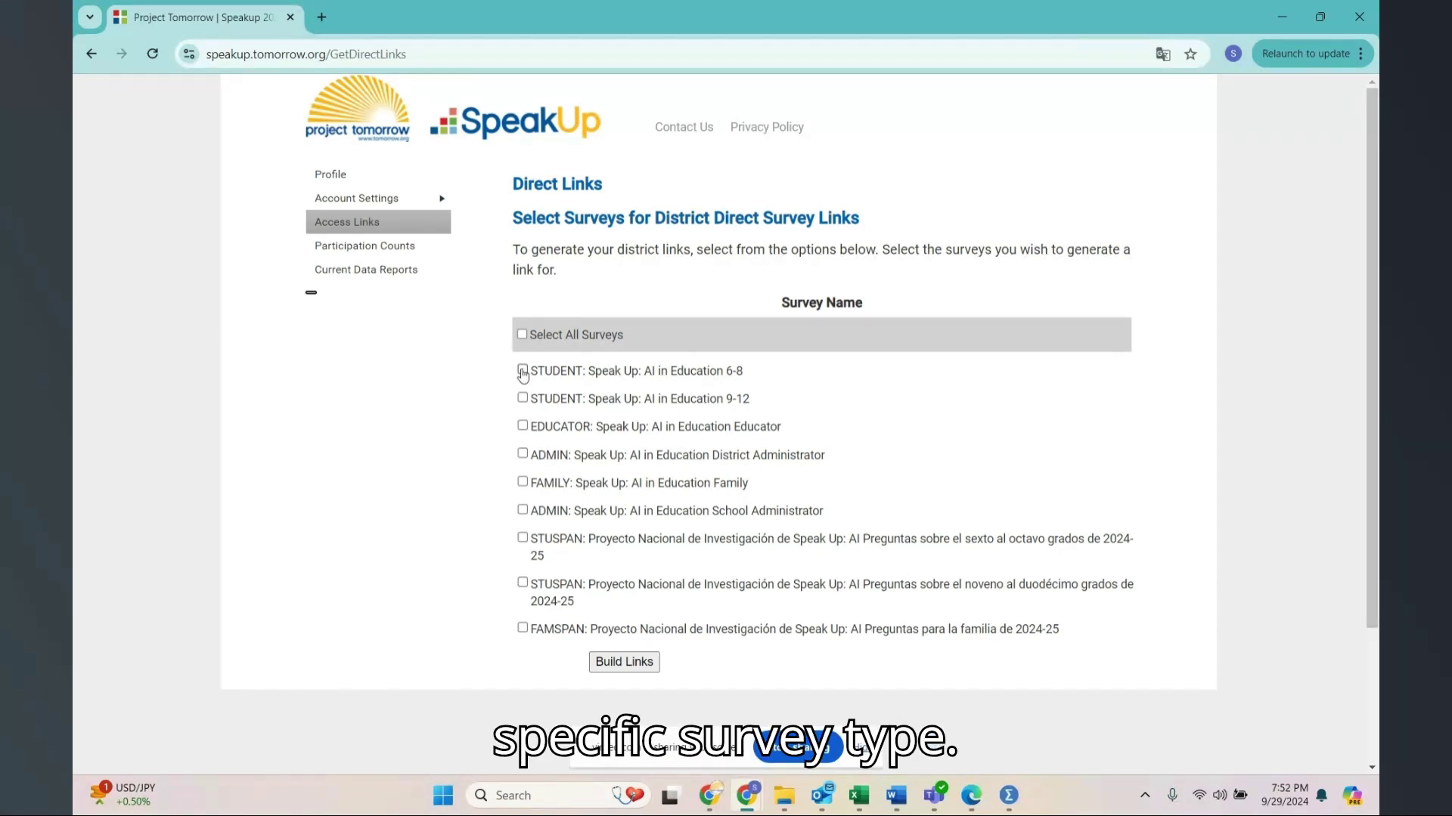
Build a link for the STUDENT AI in Education 6-8 survey and select its URL.
{"action": "left_click", "coordinate": [523, 370]}
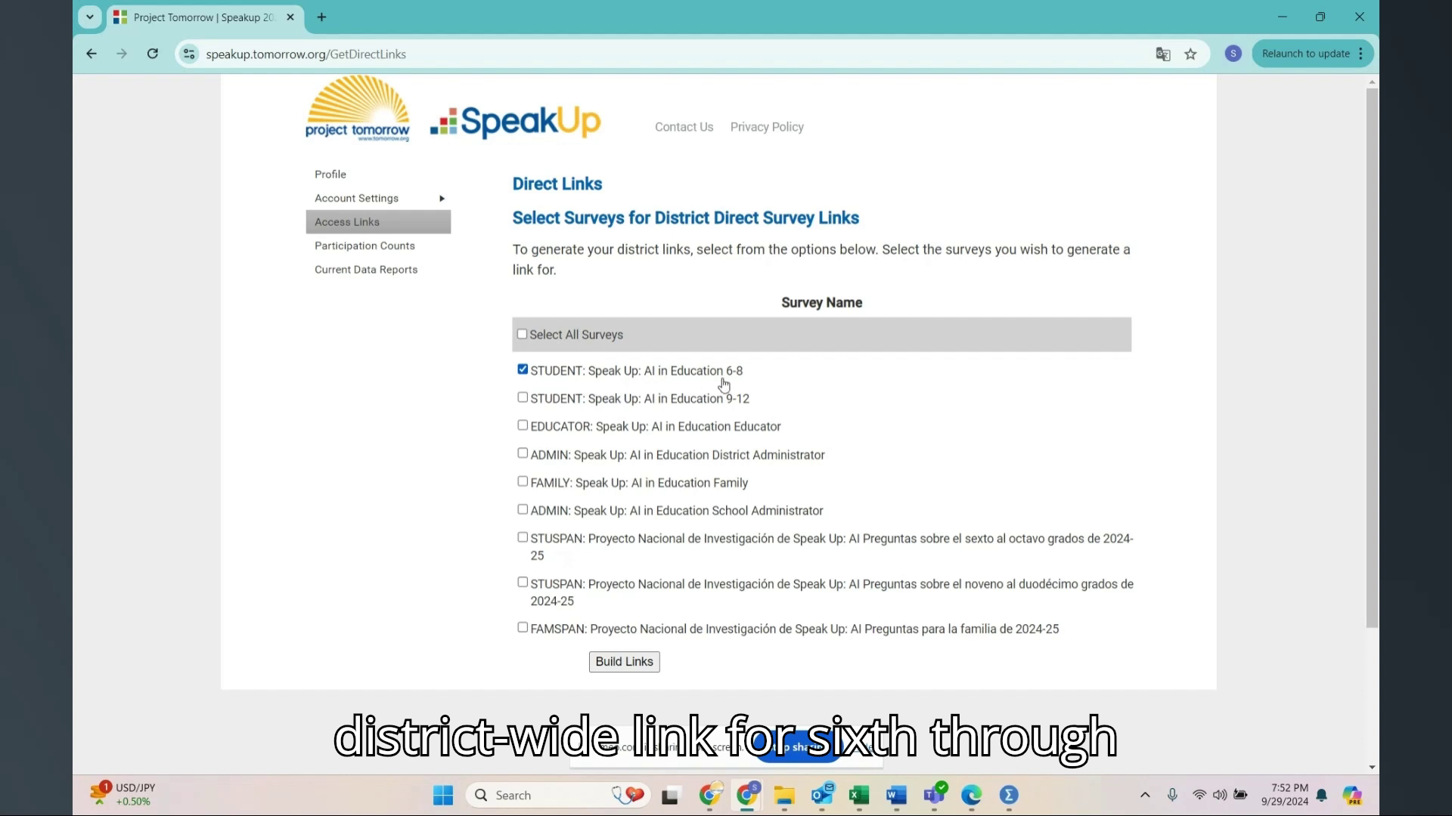
{"action": "left_click", "coordinate": [637, 666]}
{"action": "left_click_drag", "start_coordinate": [940, 274], "coordinate": [707, 288]}
{"action": "key", "text": "ctrl+c"}
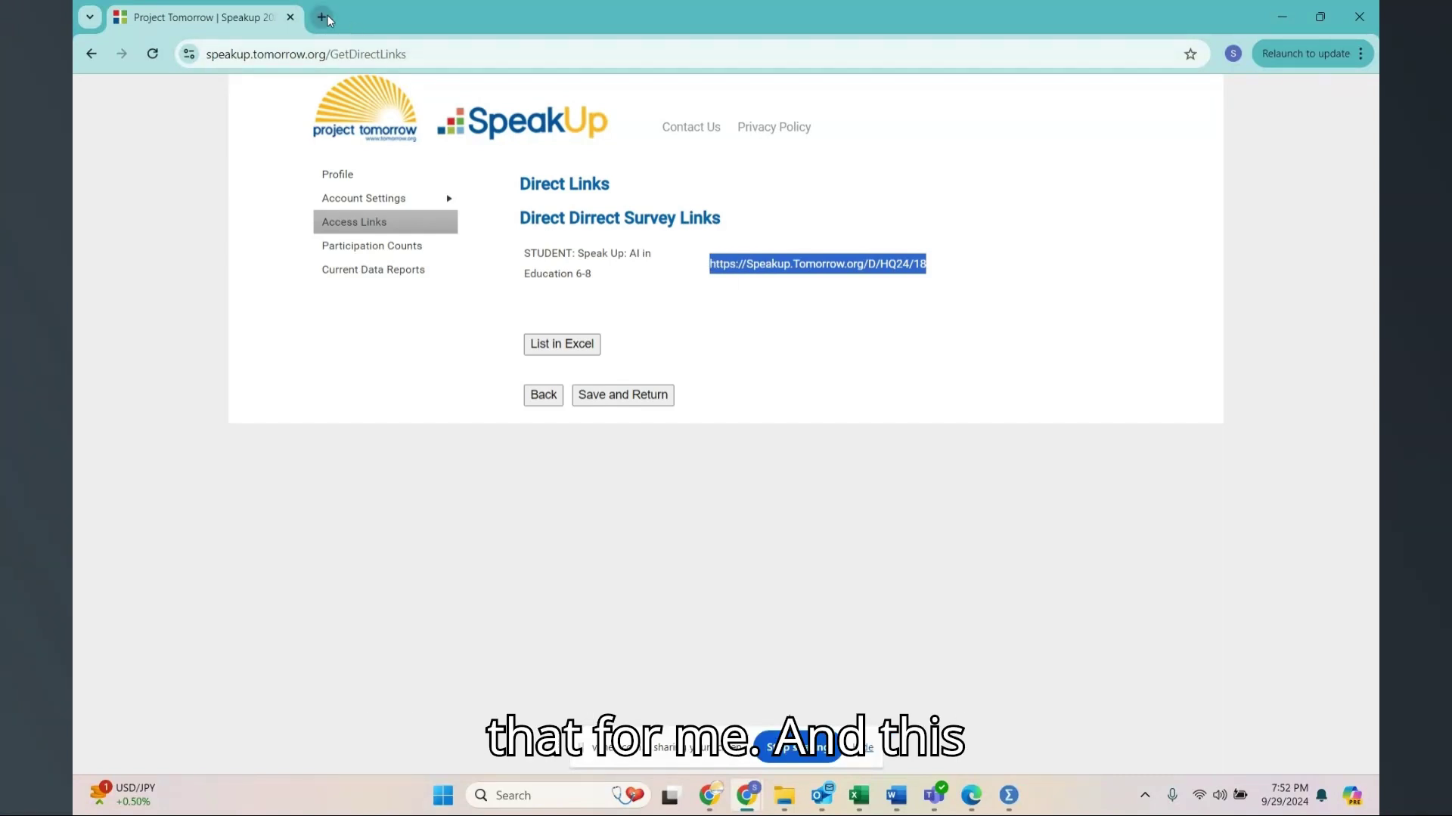
Test the District & Audience link in a new tab with Otsego Junior High School, then close it.
{"action": "left_click", "coordinate": [321, 17]}
{"action": "key", "text": "ctrl+v"}
{"action": "key", "text": "Return"}
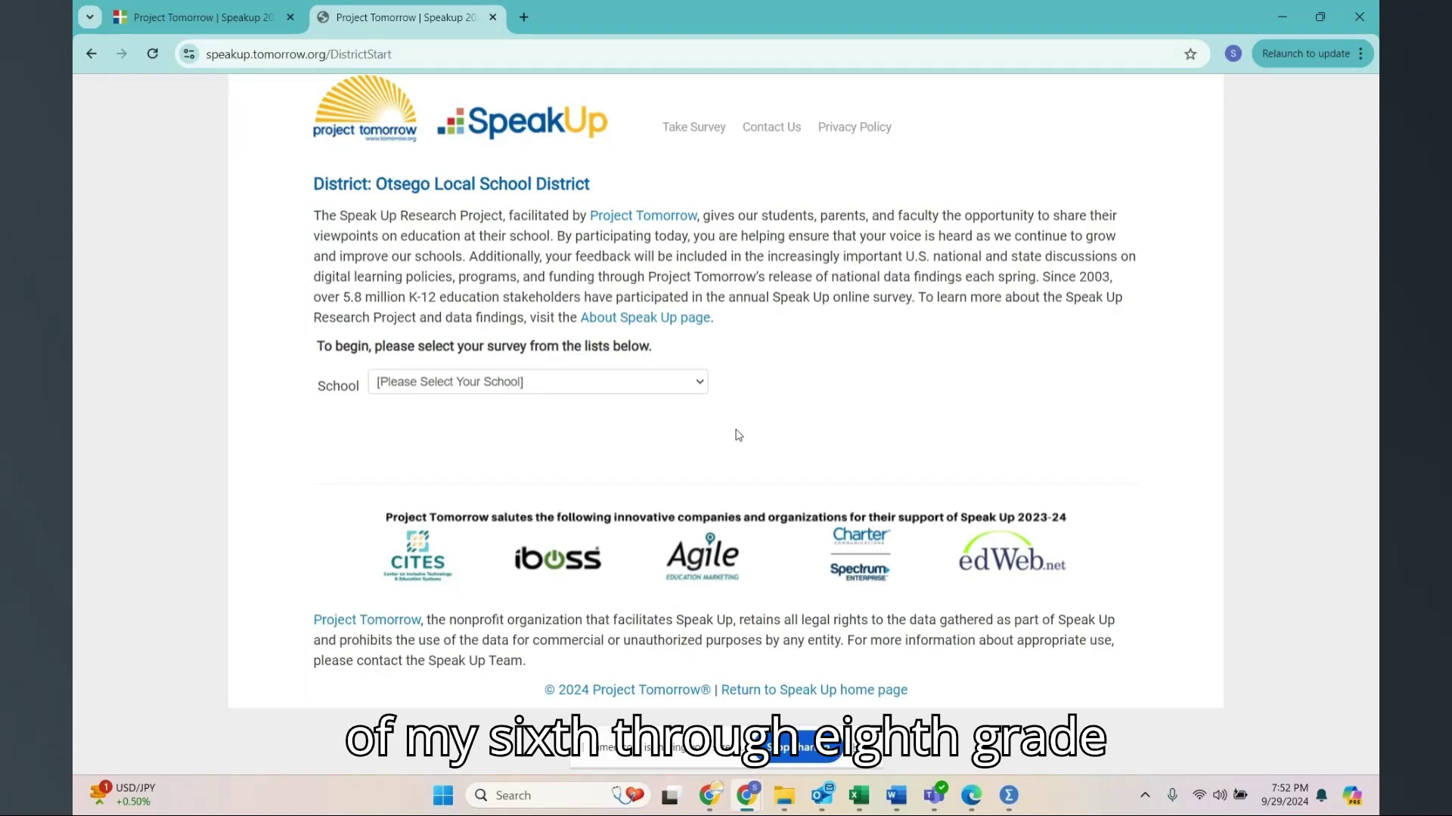
{"action": "left_click", "coordinate": [576, 387]}
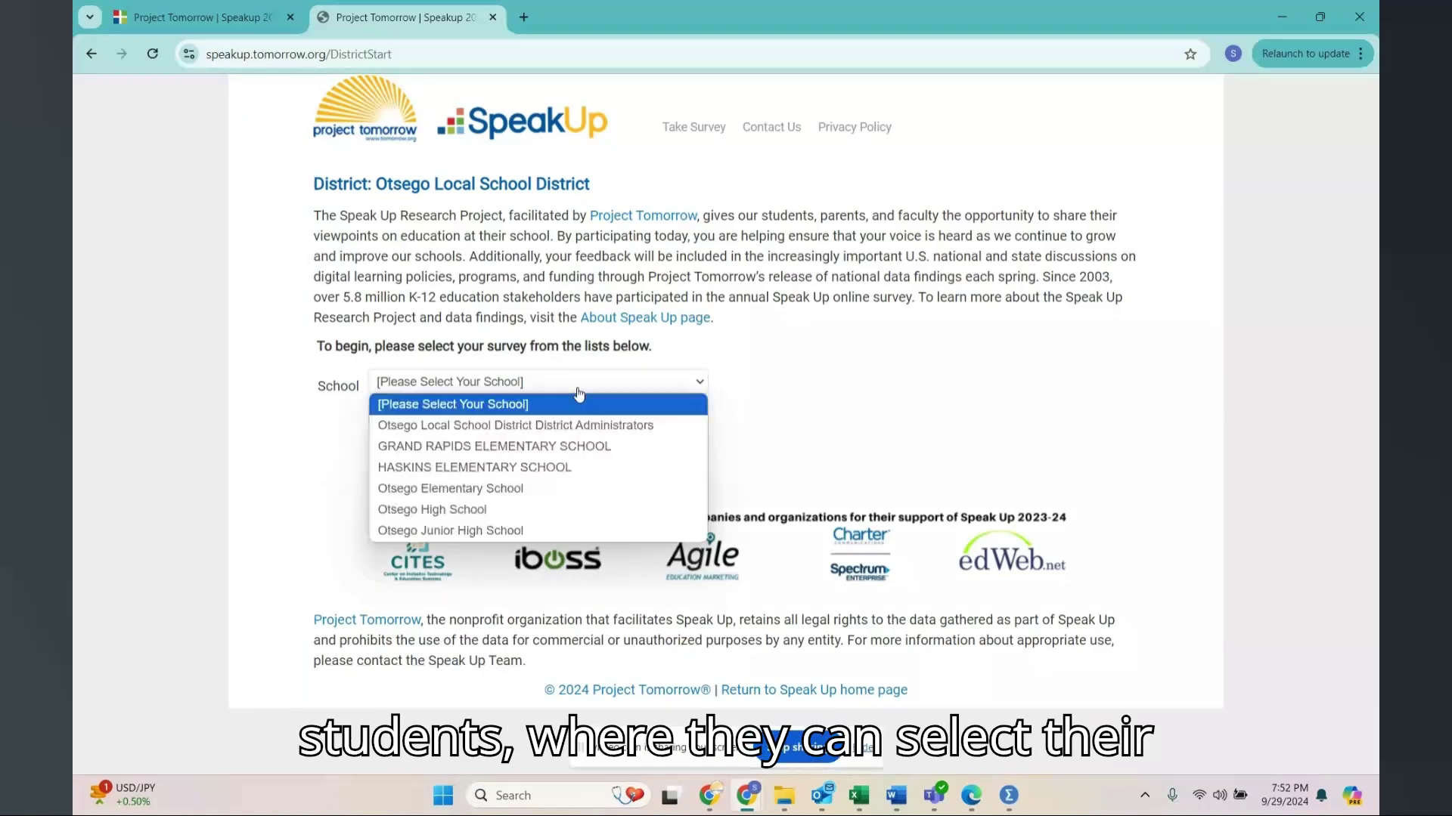
{"action": "left_click", "coordinate": [515, 531]}
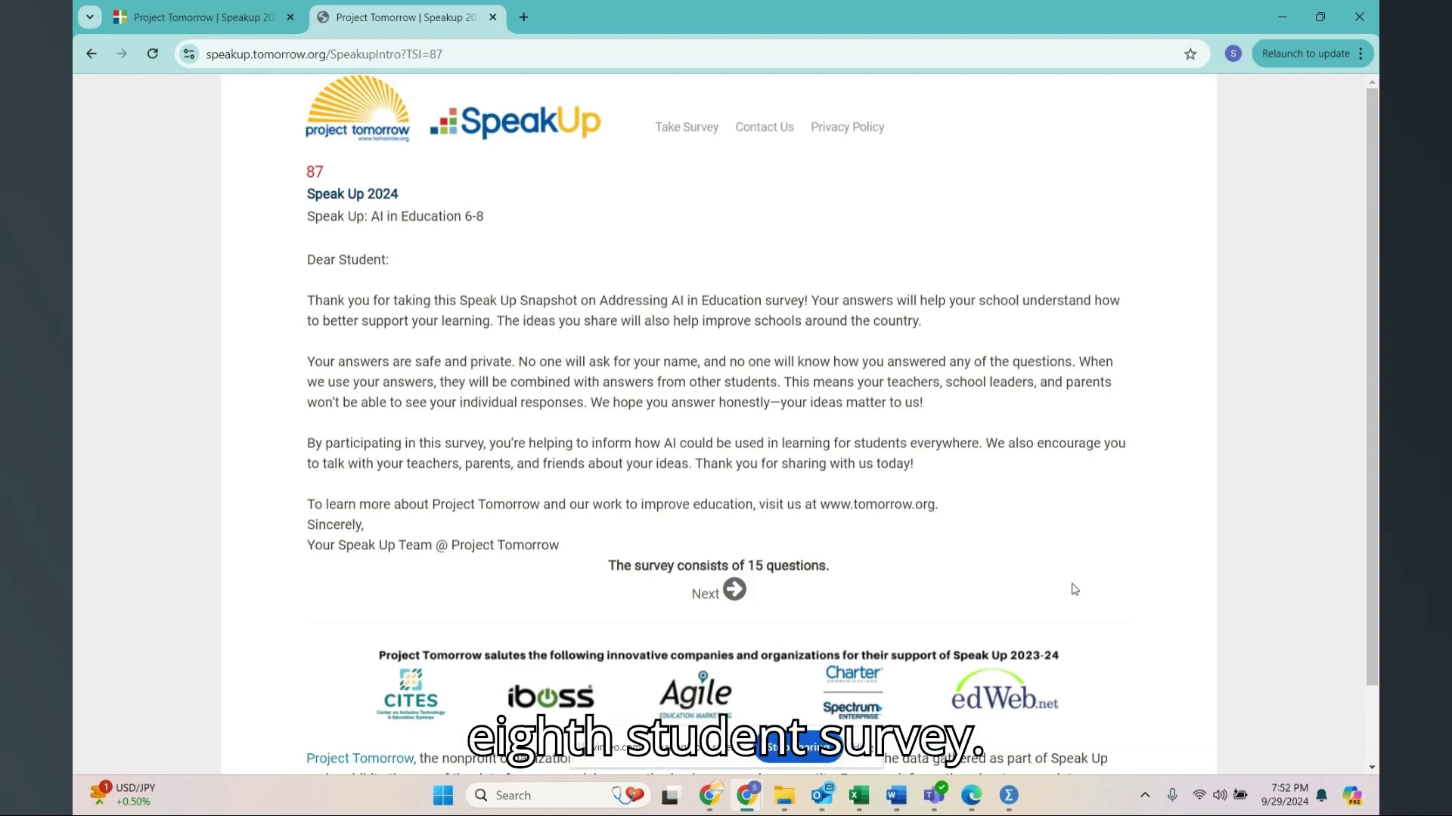
{"action": "left_click", "coordinate": [492, 18]}
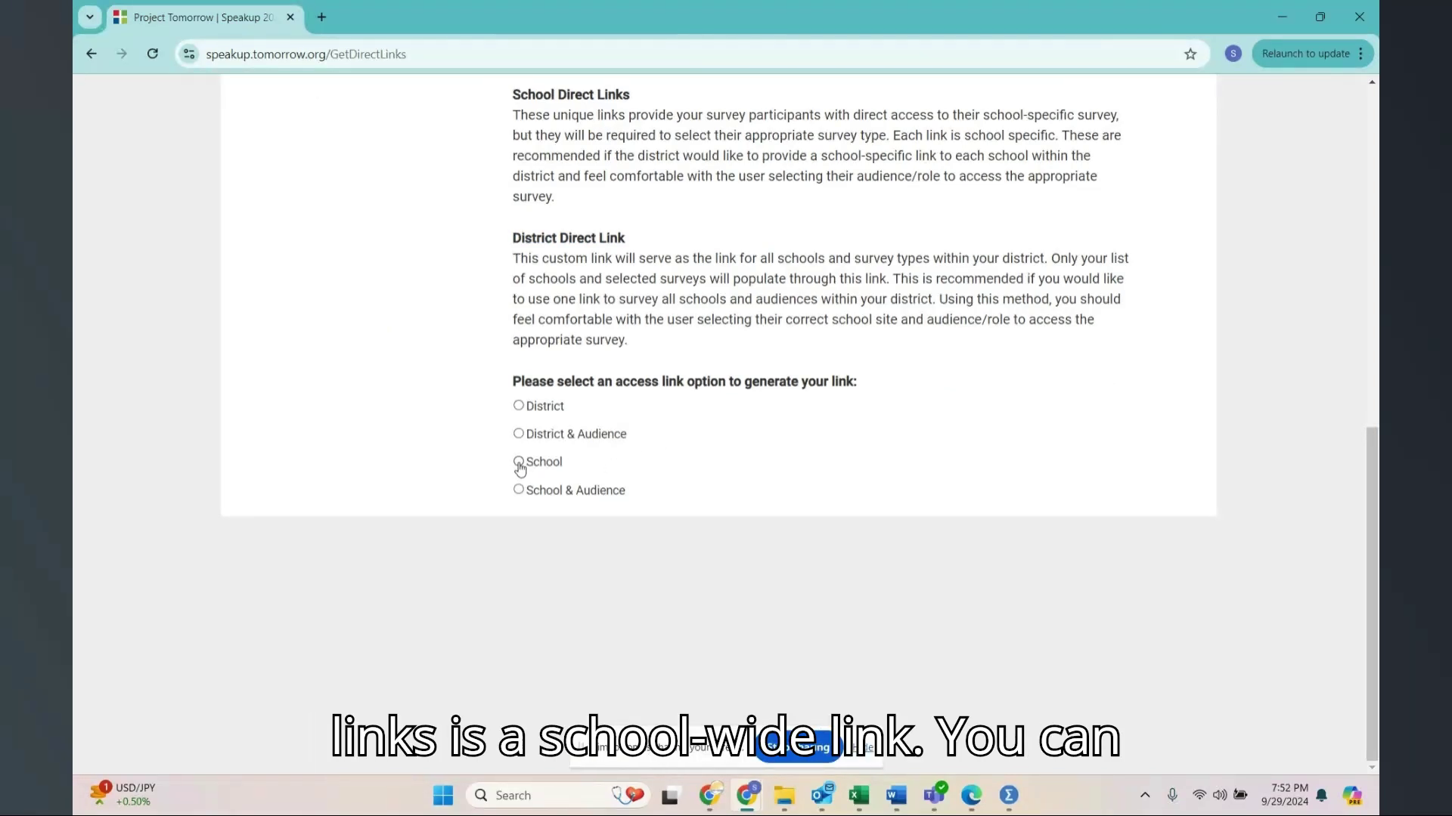
Generate school-specific links and select the Otsego Junior High School URL.
{"action": "left_click", "coordinate": [518, 463]}
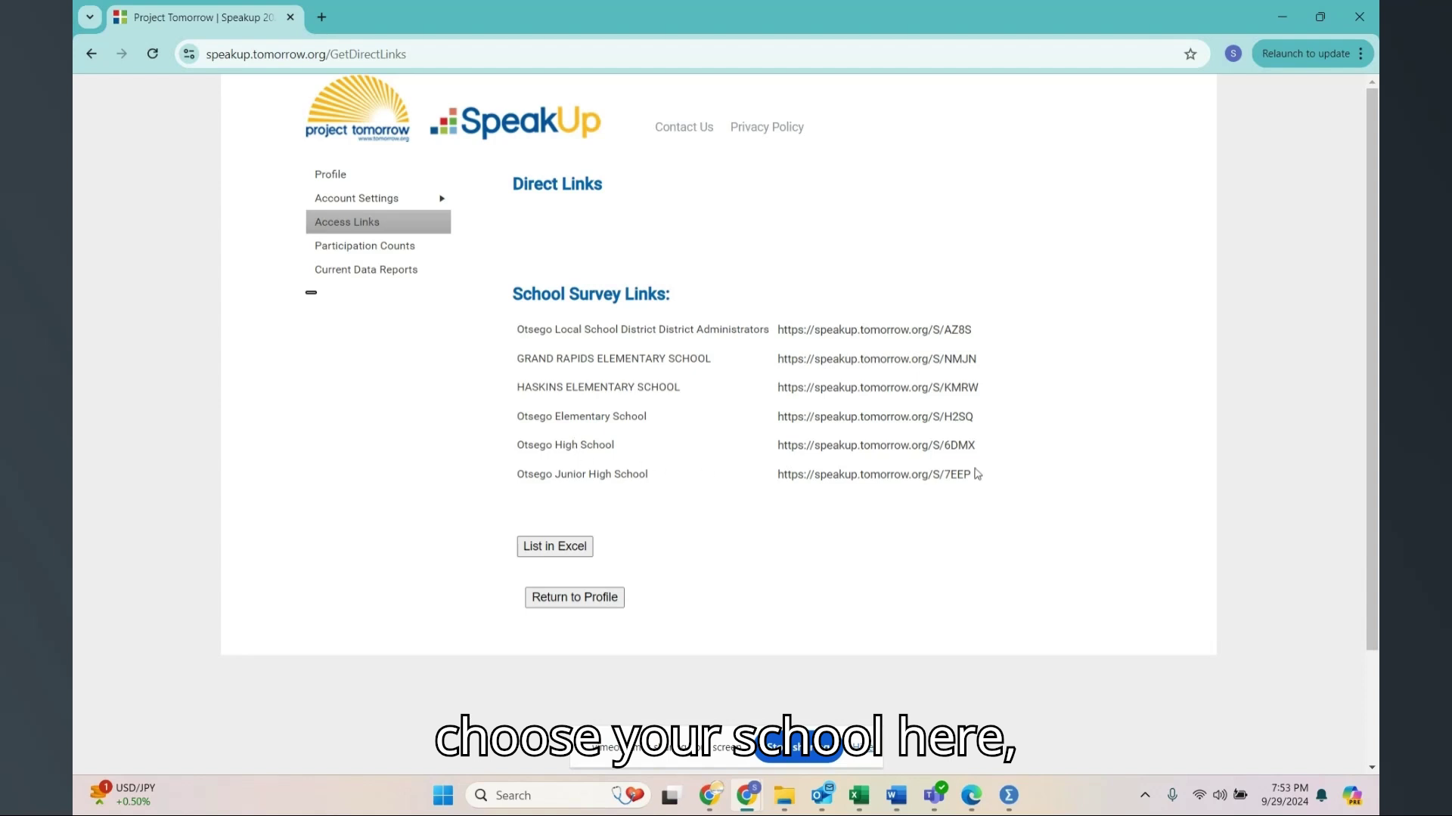
{"action": "left_click_drag", "start_coordinate": [975, 474], "coordinate": [767, 482]}
{"action": "key", "text": "ctrl+c"}
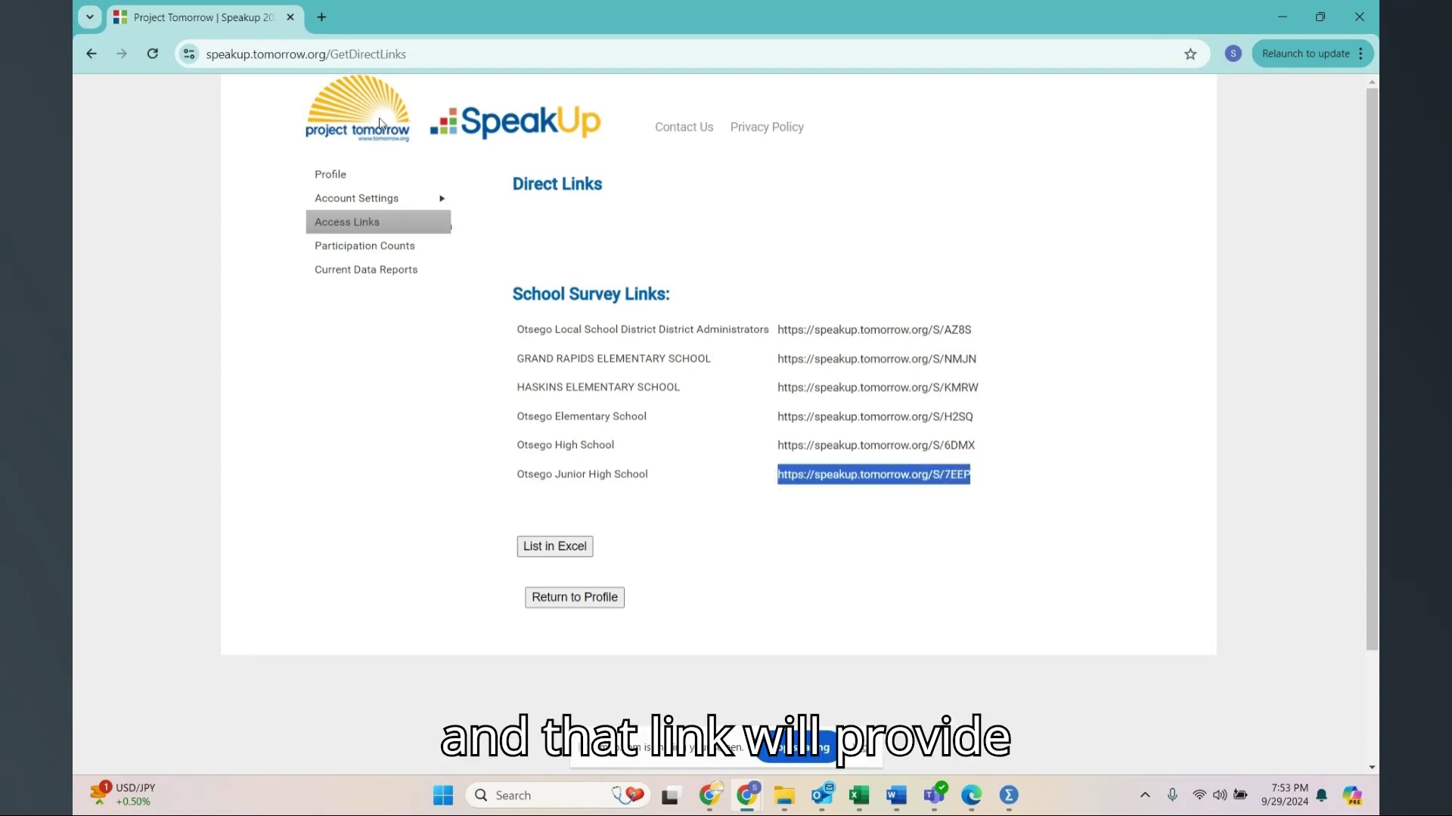
{"action": "left_click", "coordinate": [322, 18]}
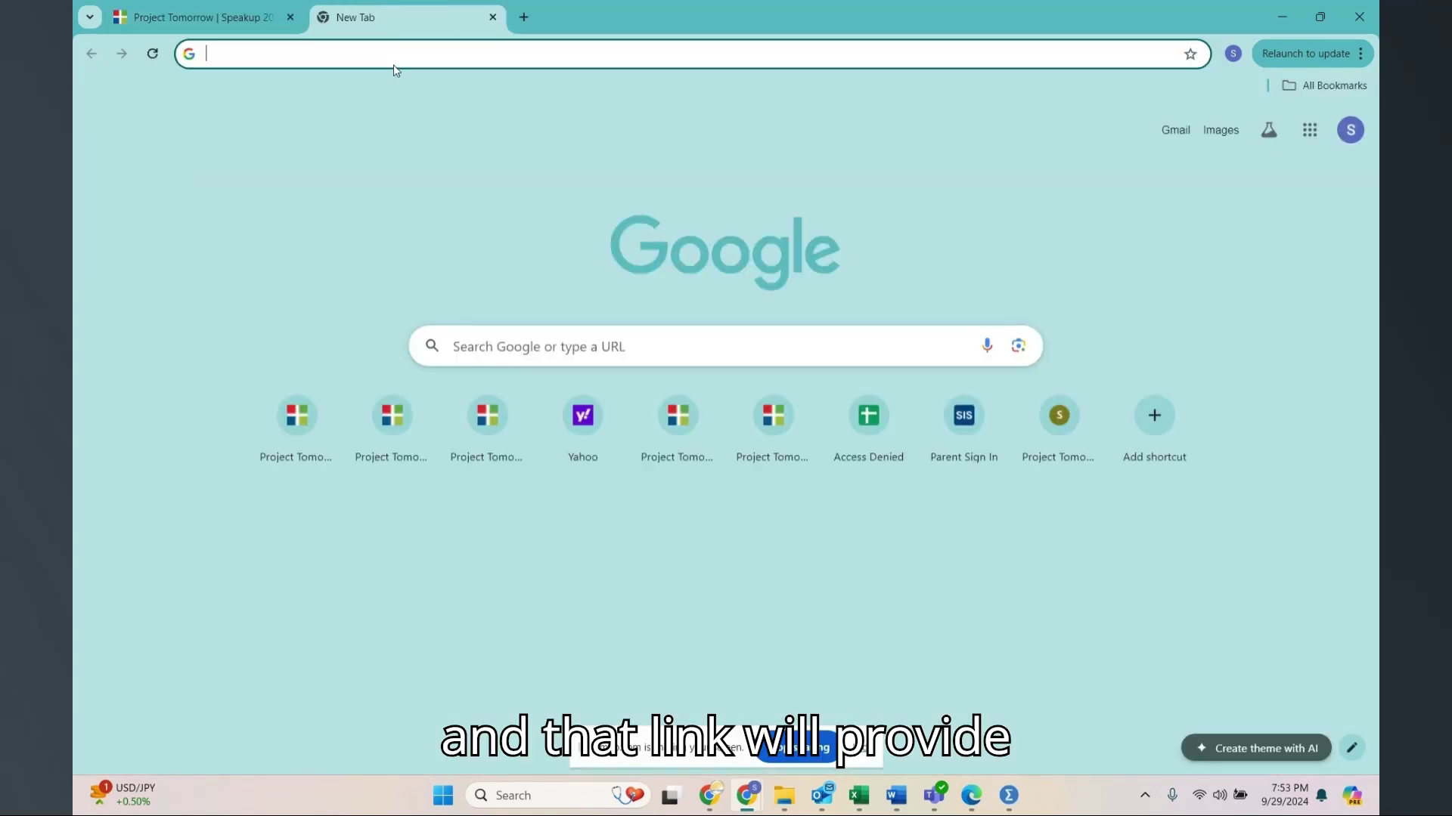
Load the school link, pick Student, and start the AI in Education 6-8 survey.
{"action": "key", "text": "ctrl+v"}
{"action": "key", "text": "Return"}
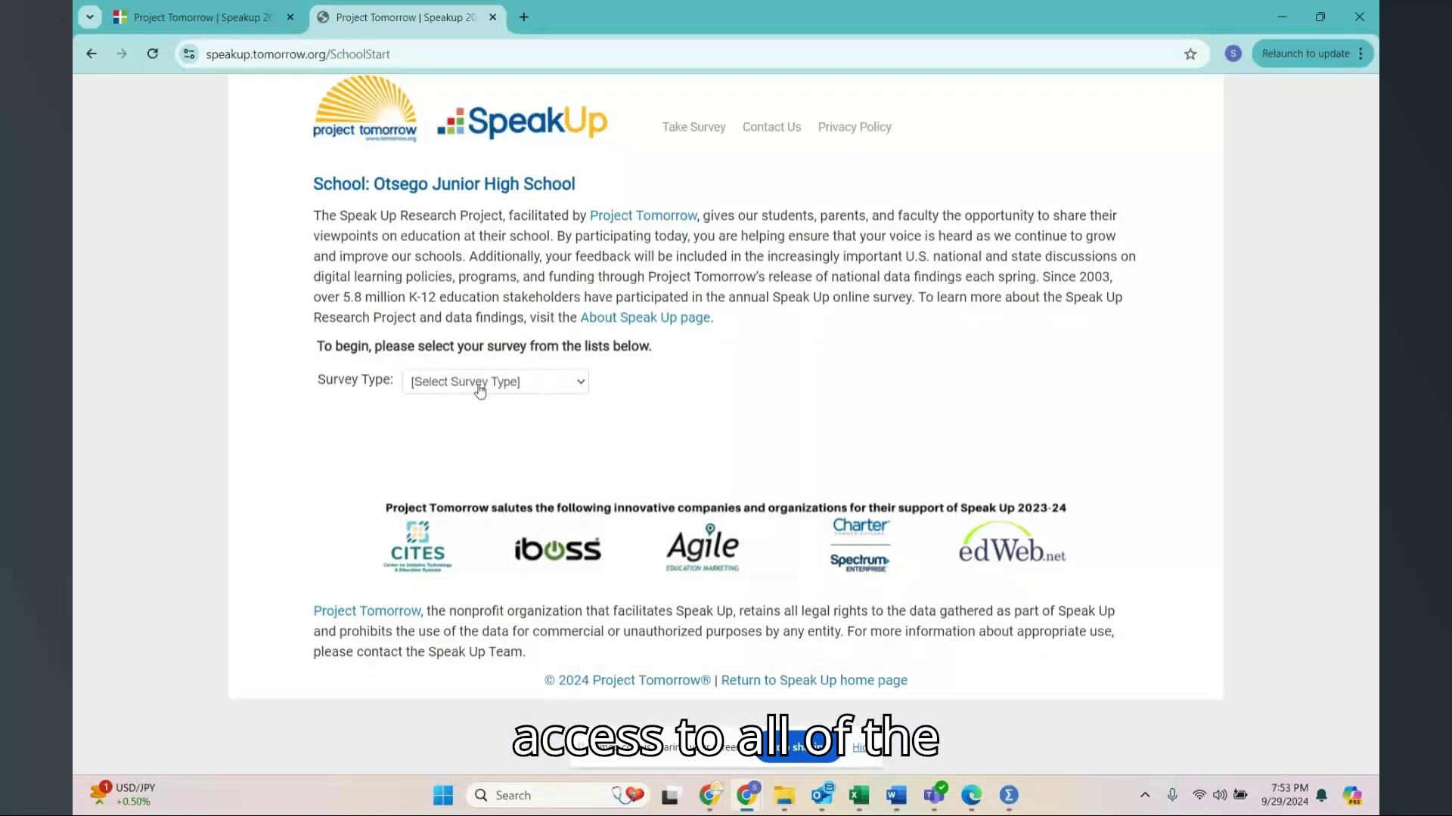
{"action": "left_click", "coordinate": [544, 385]}
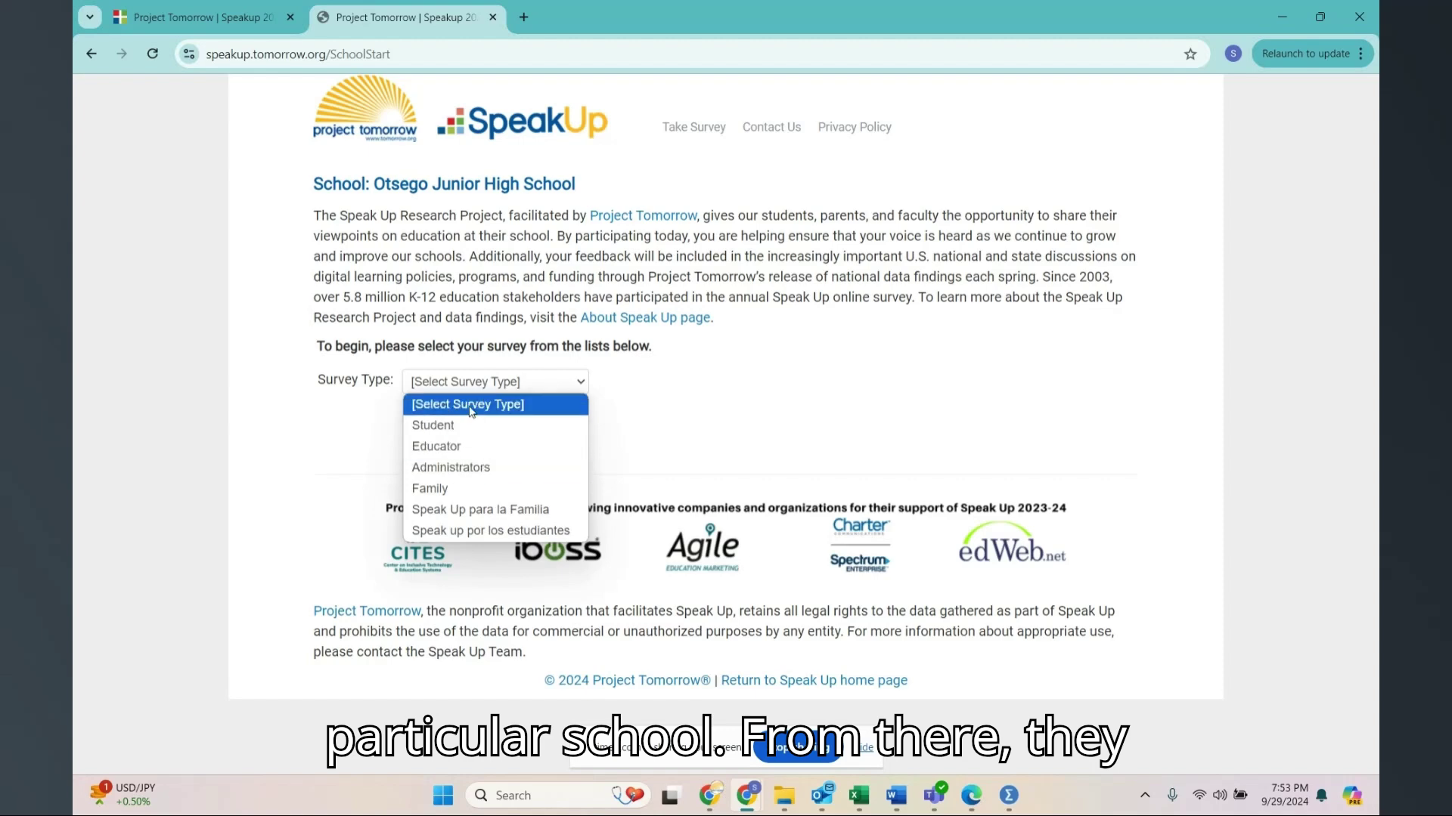
{"action": "left_click", "coordinate": [448, 428]}
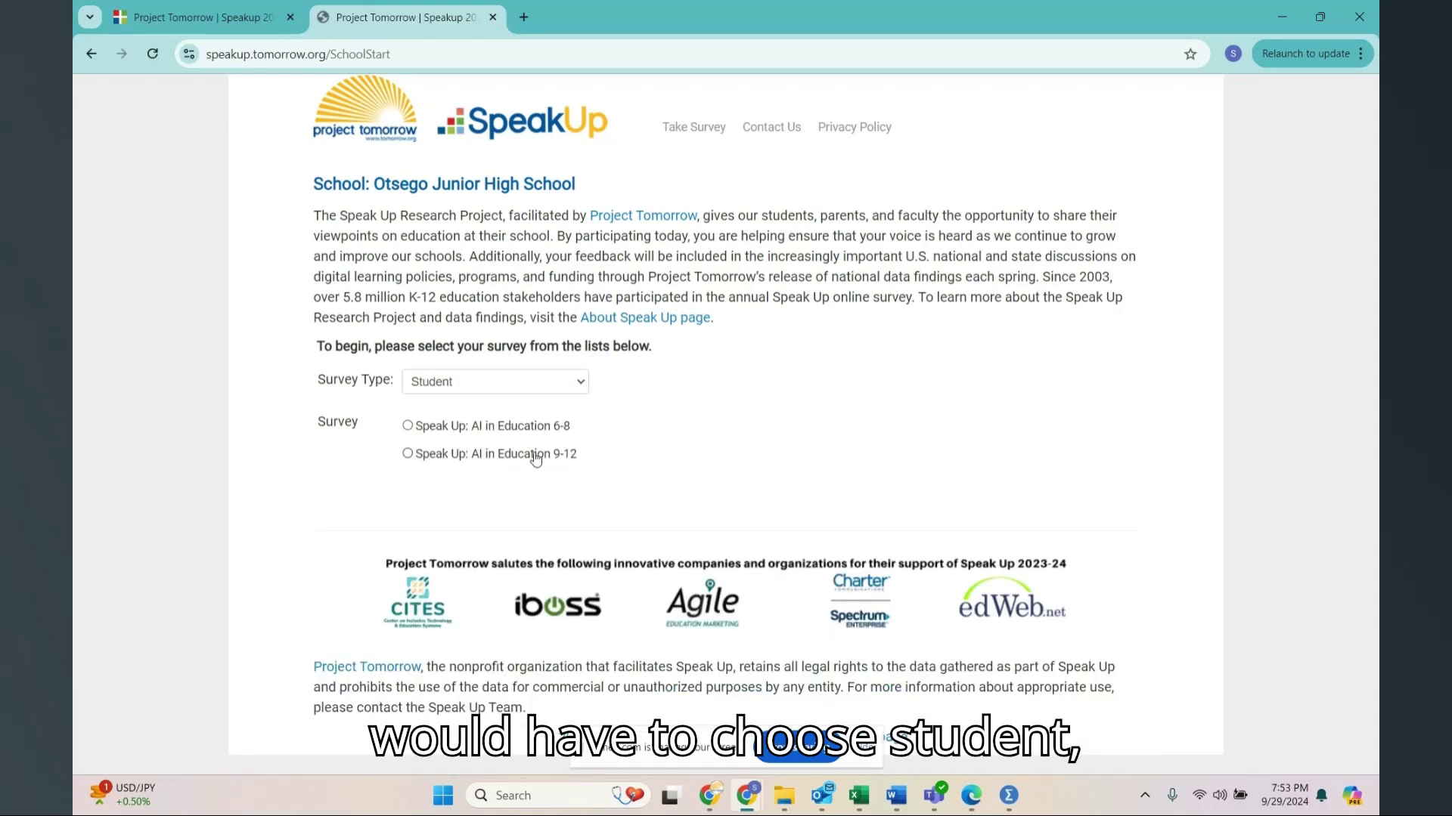
{"action": "left_click", "coordinate": [459, 386]}
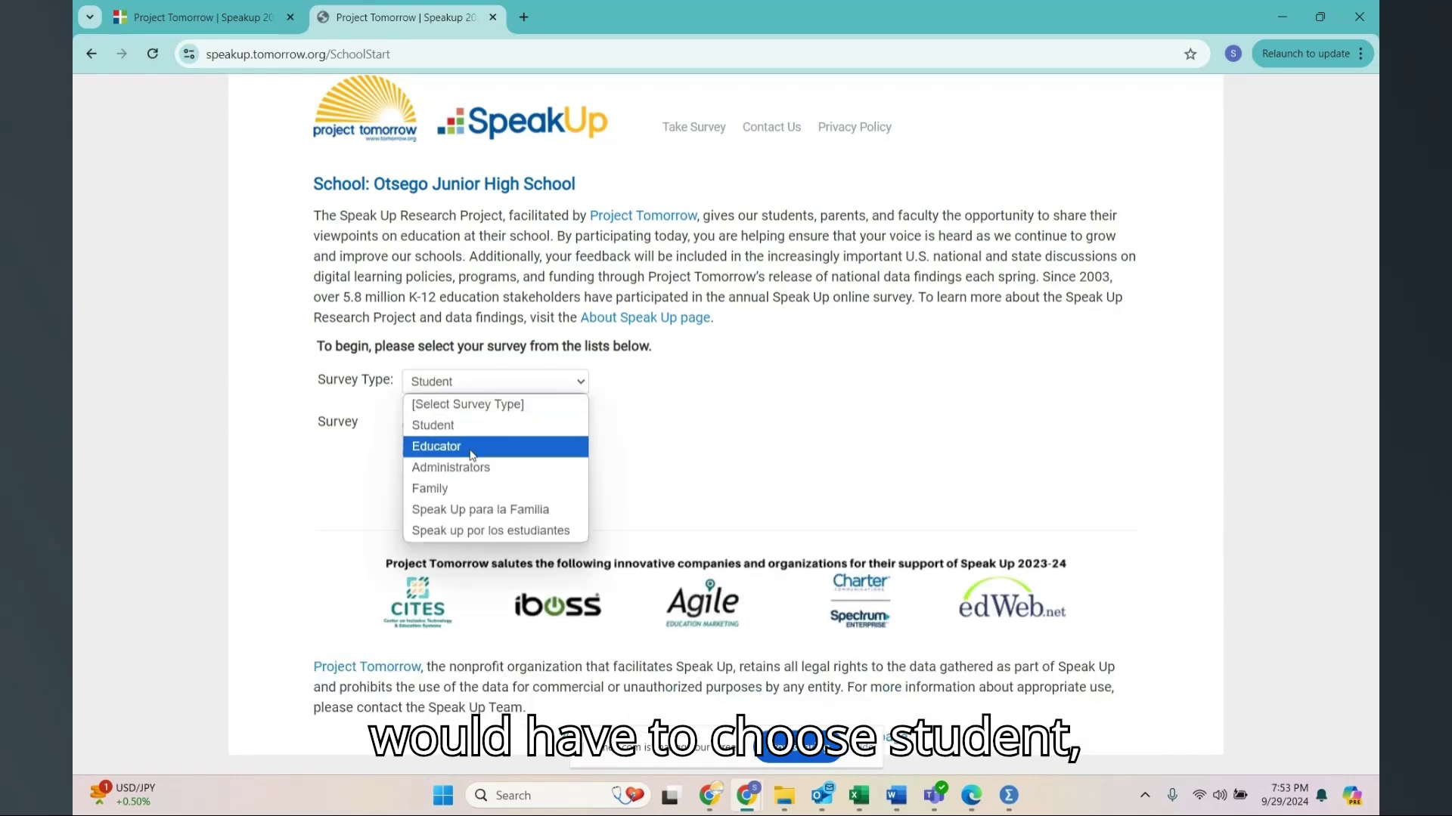
{"action": "left_click", "coordinate": [670, 397]}
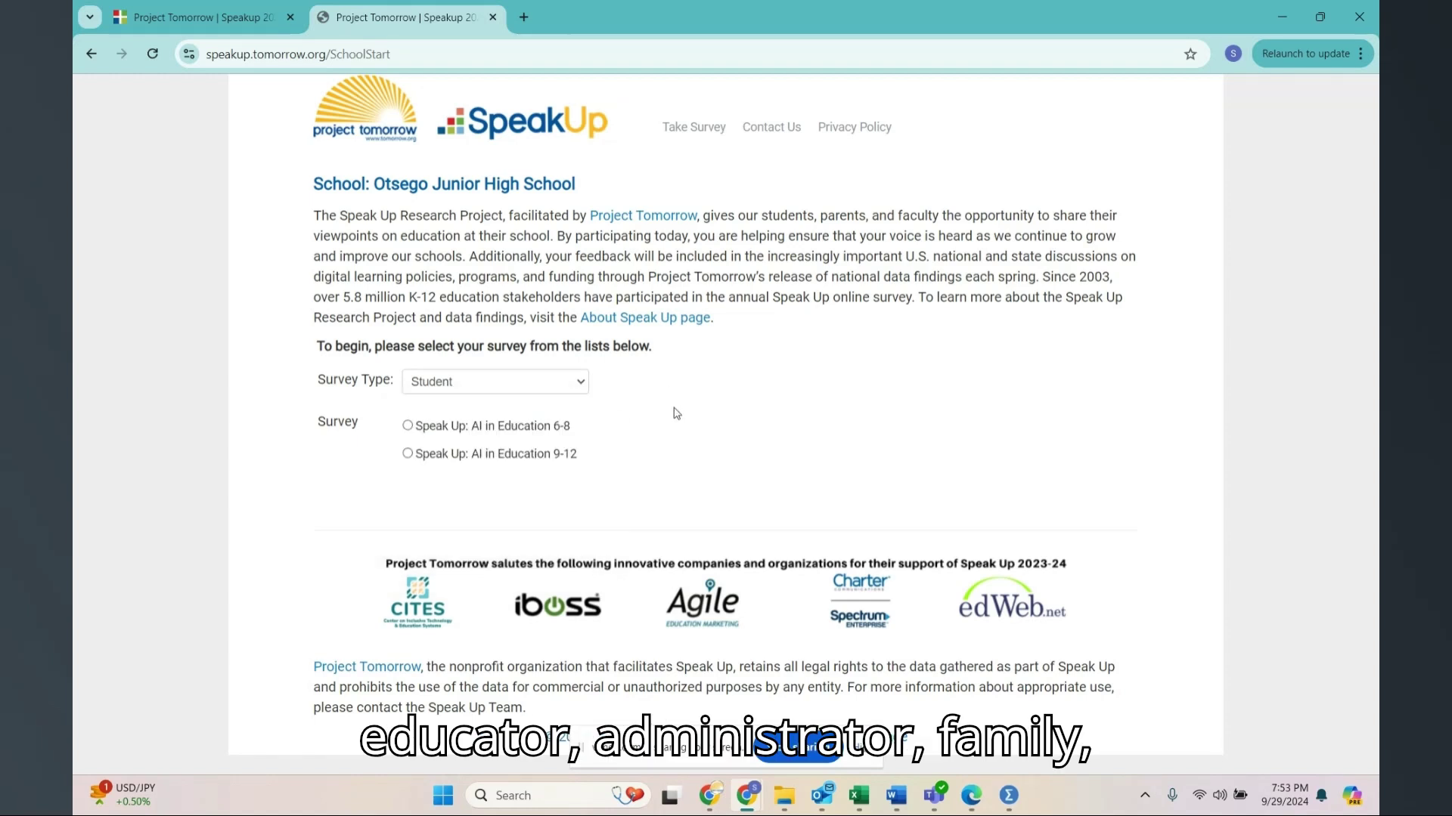
{"action": "left_click", "coordinate": [407, 427]}
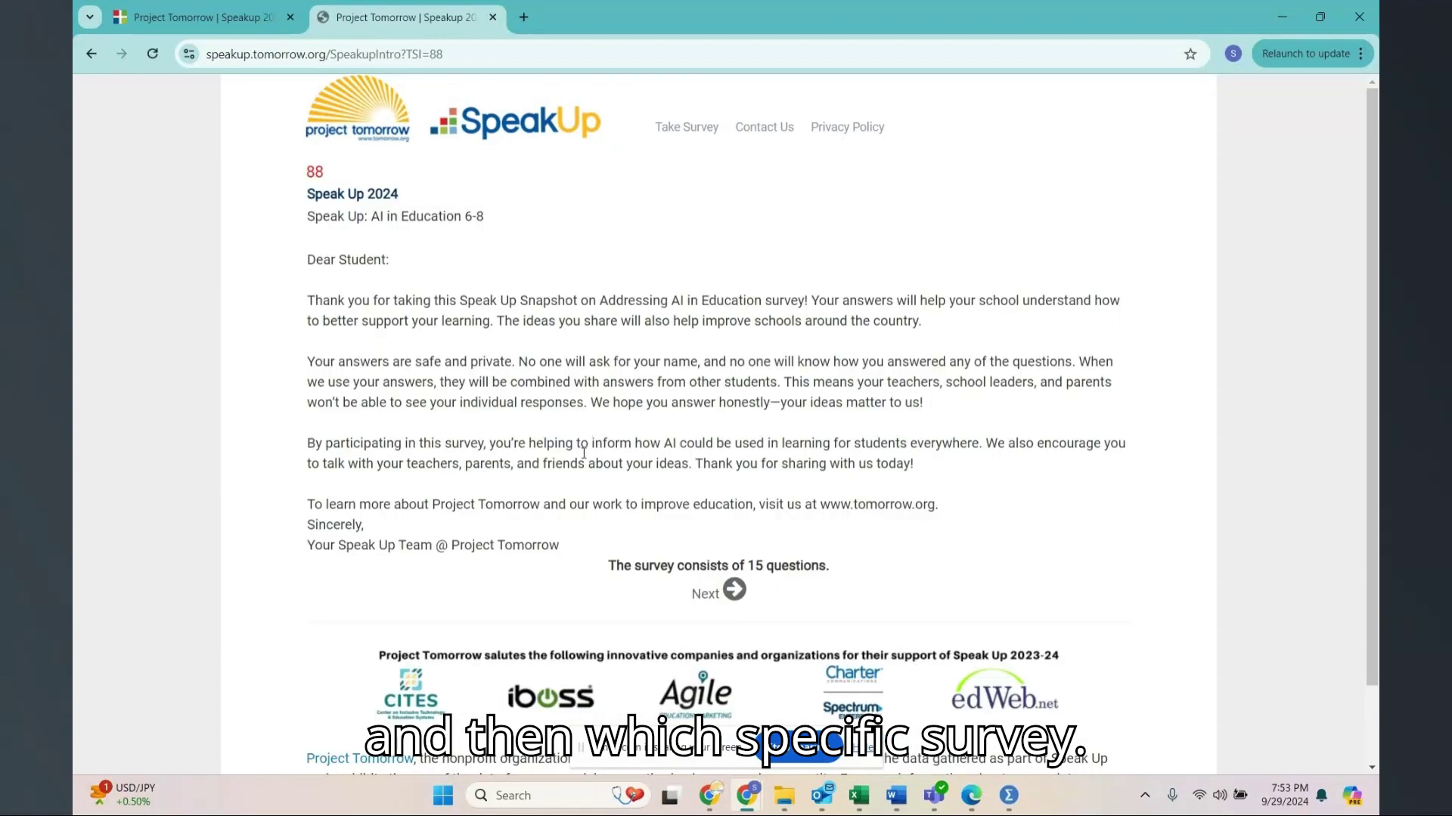
Return to the admin portal tab and reopen Access Links via Return to Profile.
{"action": "left_click", "coordinate": [261, 19]}
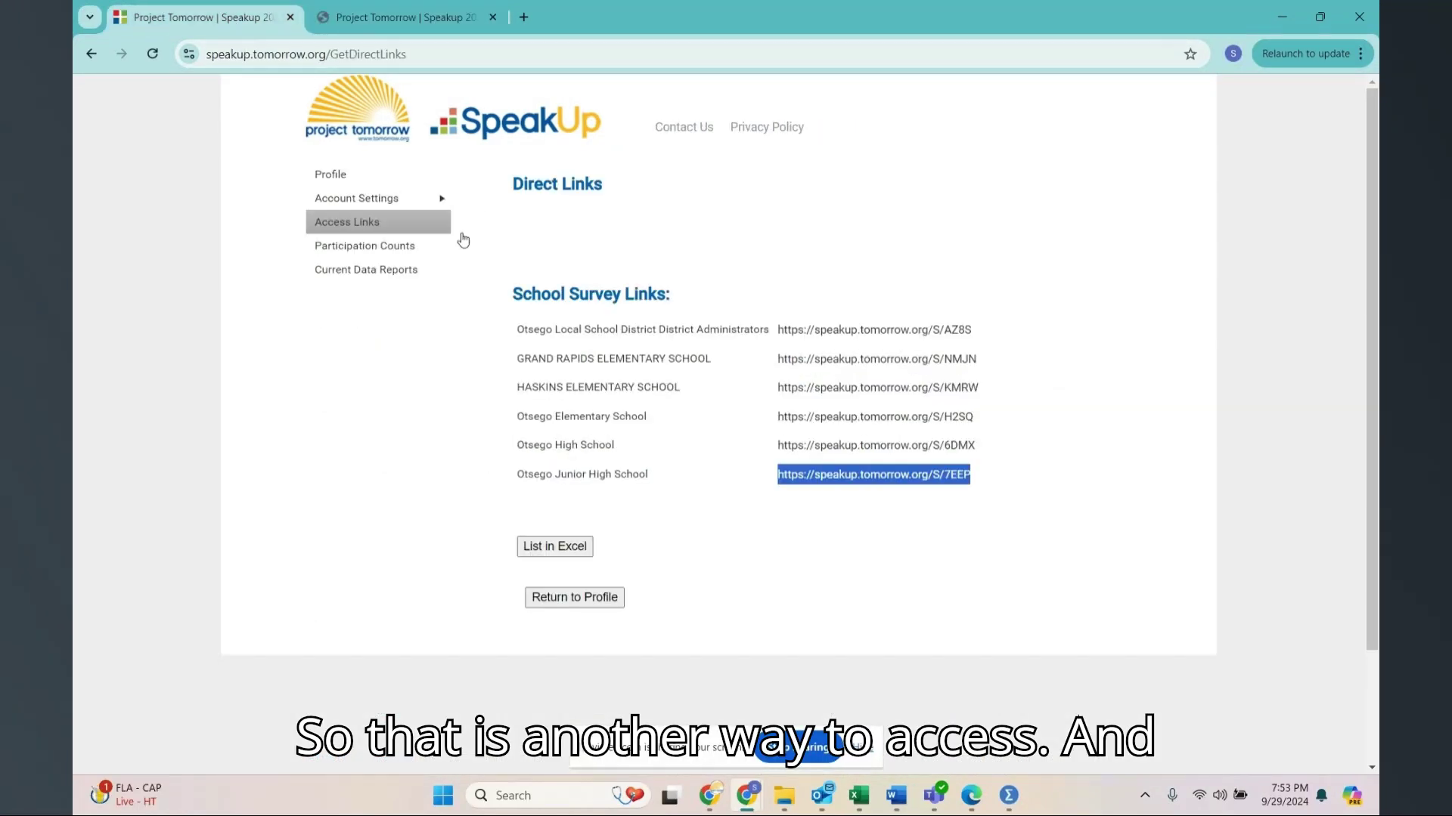
{"action": "left_click", "coordinate": [602, 599]}
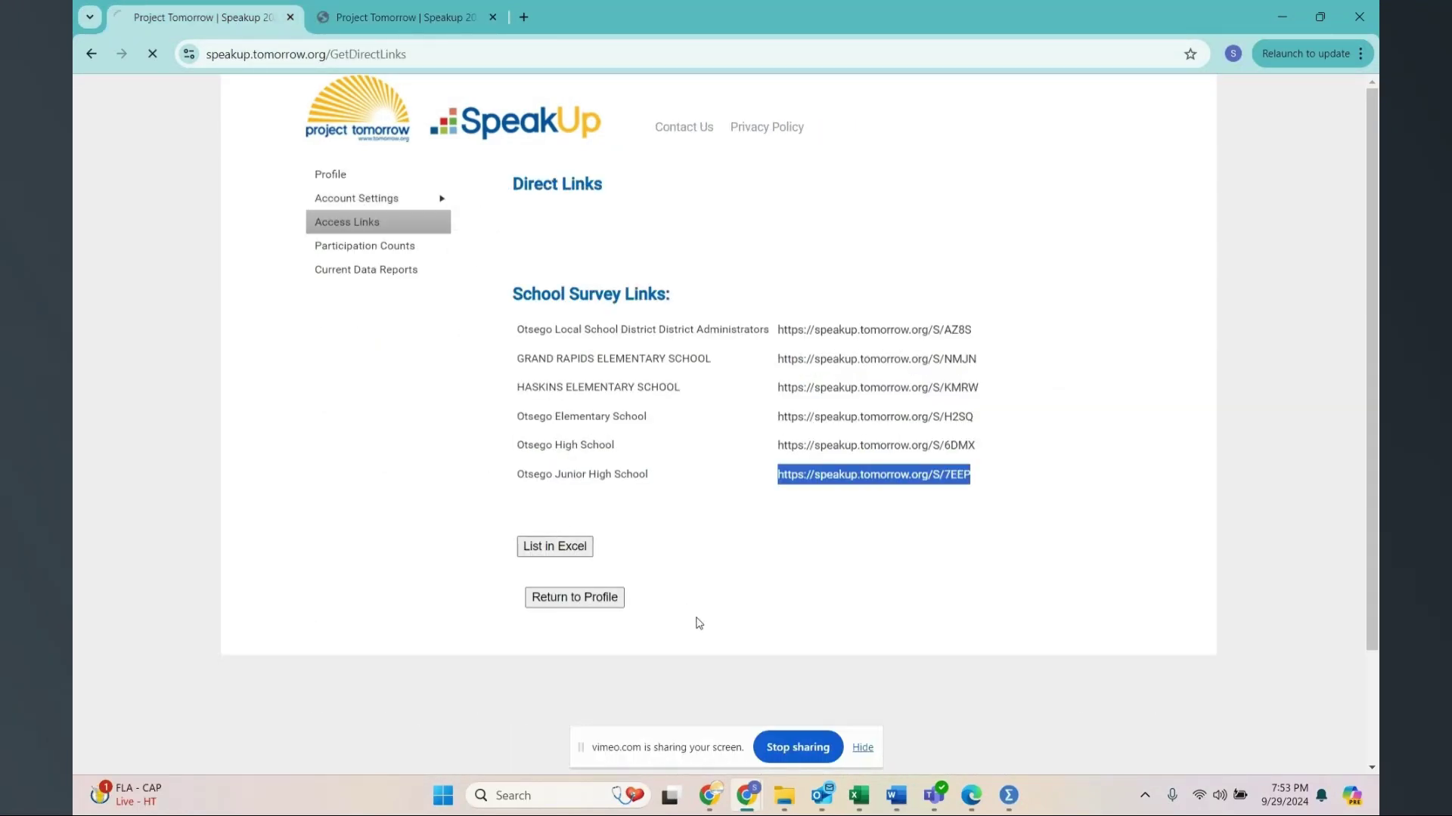
{"action": "left_click", "coordinate": [356, 293]}
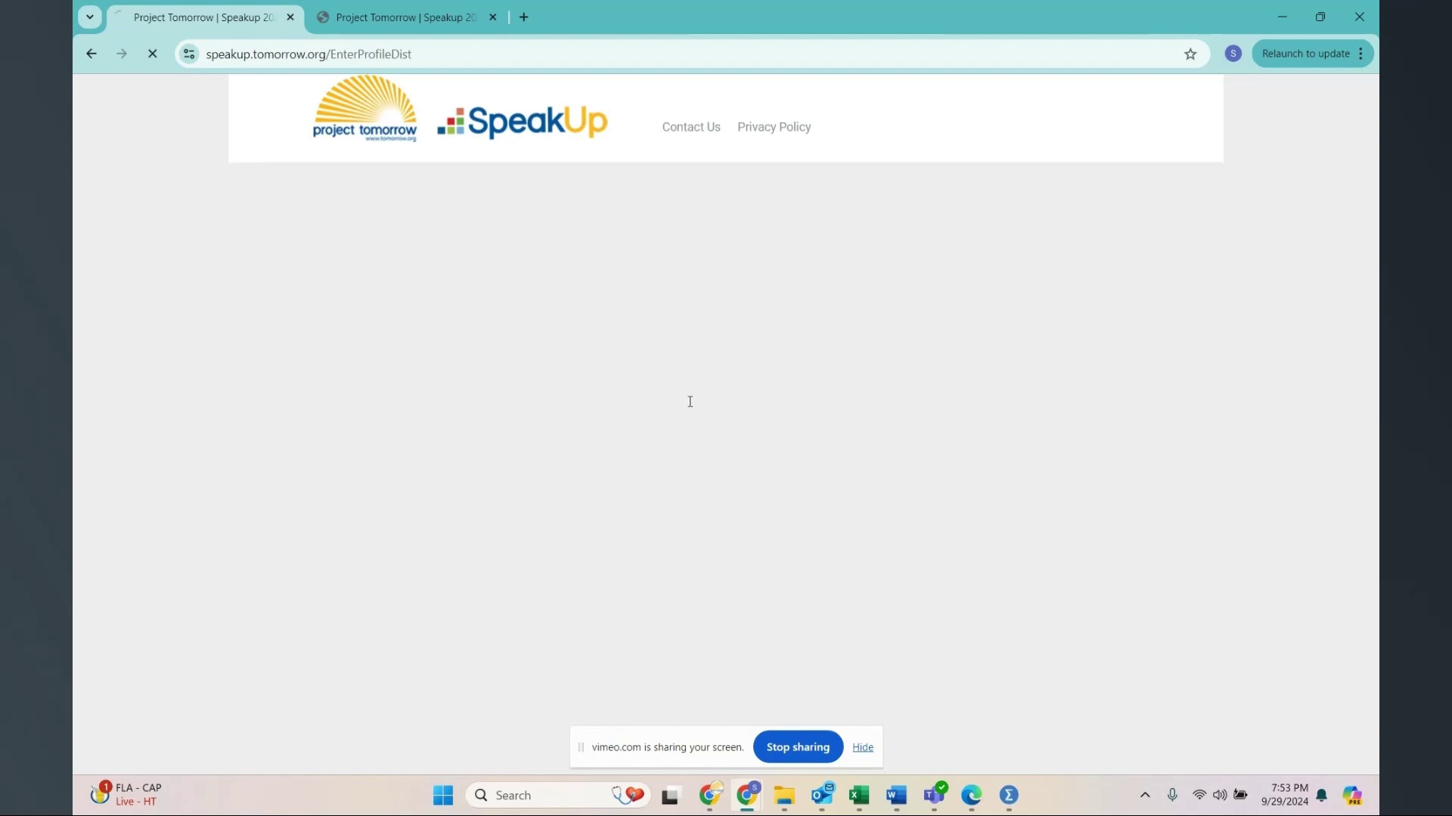
{"action": "scroll", "coordinate": [736, 562], "scroll_direction": "down", "scroll_amount": 5}
{"action": "scroll", "coordinate": [735, 562], "scroll_direction": "down", "scroll_amount": 2}
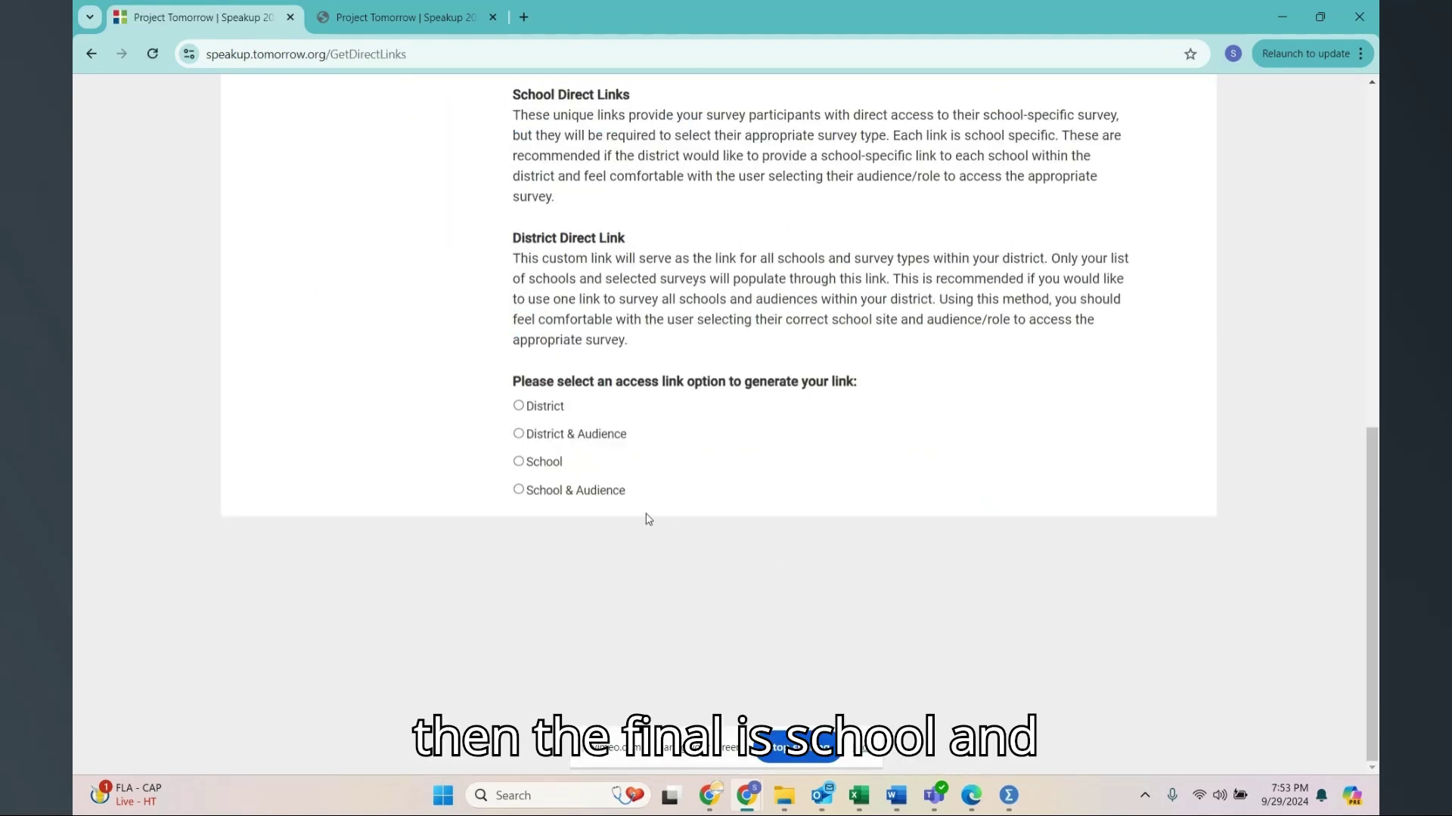
Build a School & Audience link for Otsego Junior High and STUDENT AI 6-8, selecting its URL.
{"action": "left_click", "coordinate": [518, 491]}
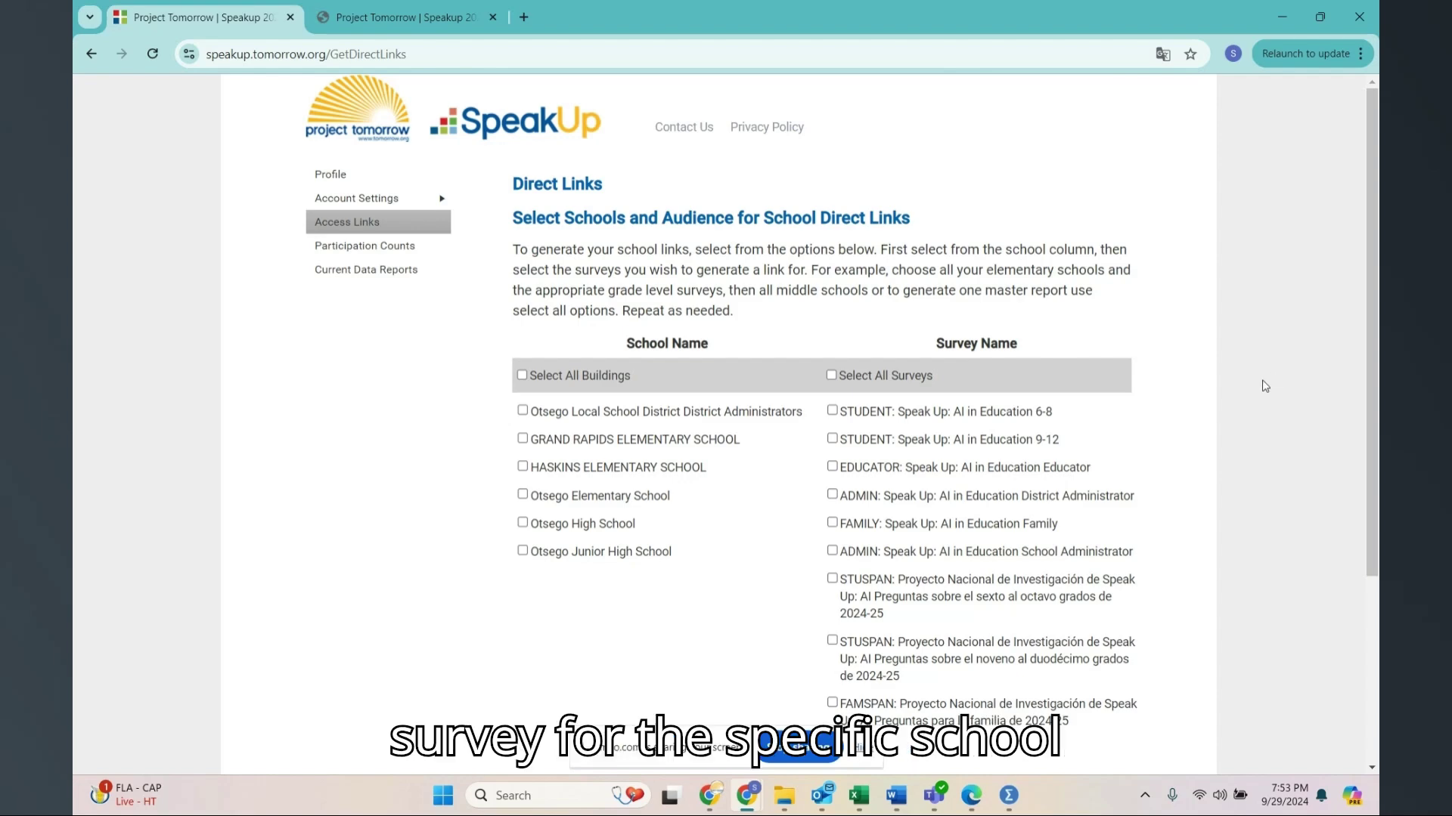
{"action": "scroll", "coordinate": [1262, 396], "scroll_direction": "down", "scroll_amount": 3}
{"action": "scroll", "coordinate": [1262, 395], "scroll_direction": "up", "scroll_amount": 3}
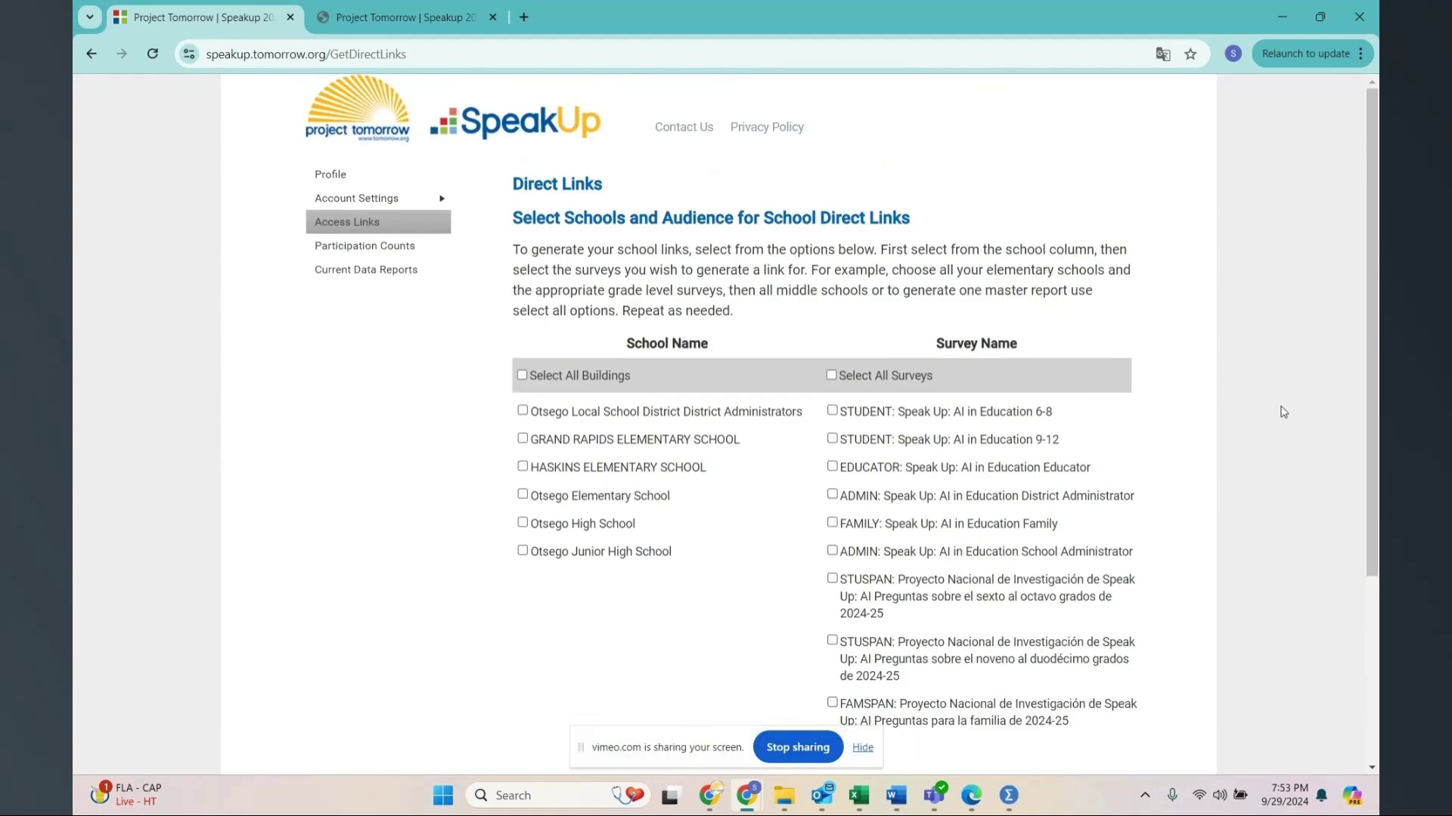
{"action": "scroll", "coordinate": [1279, 410], "scroll_direction": "down", "scroll_amount": 1}
{"action": "scroll", "coordinate": [1278, 412], "scroll_direction": "down", "scroll_amount": 1}
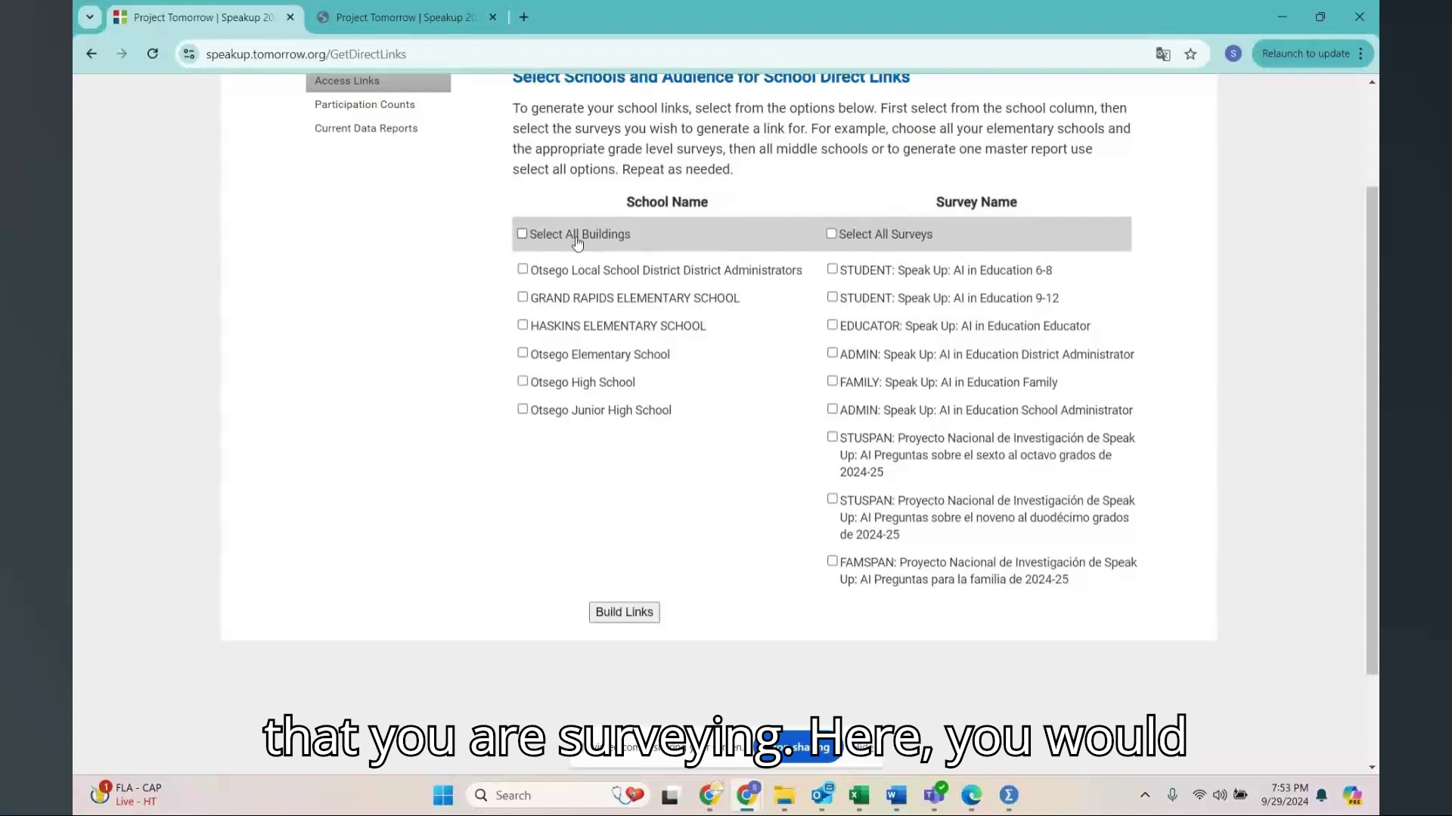
{"action": "left_click", "coordinate": [522, 409]}
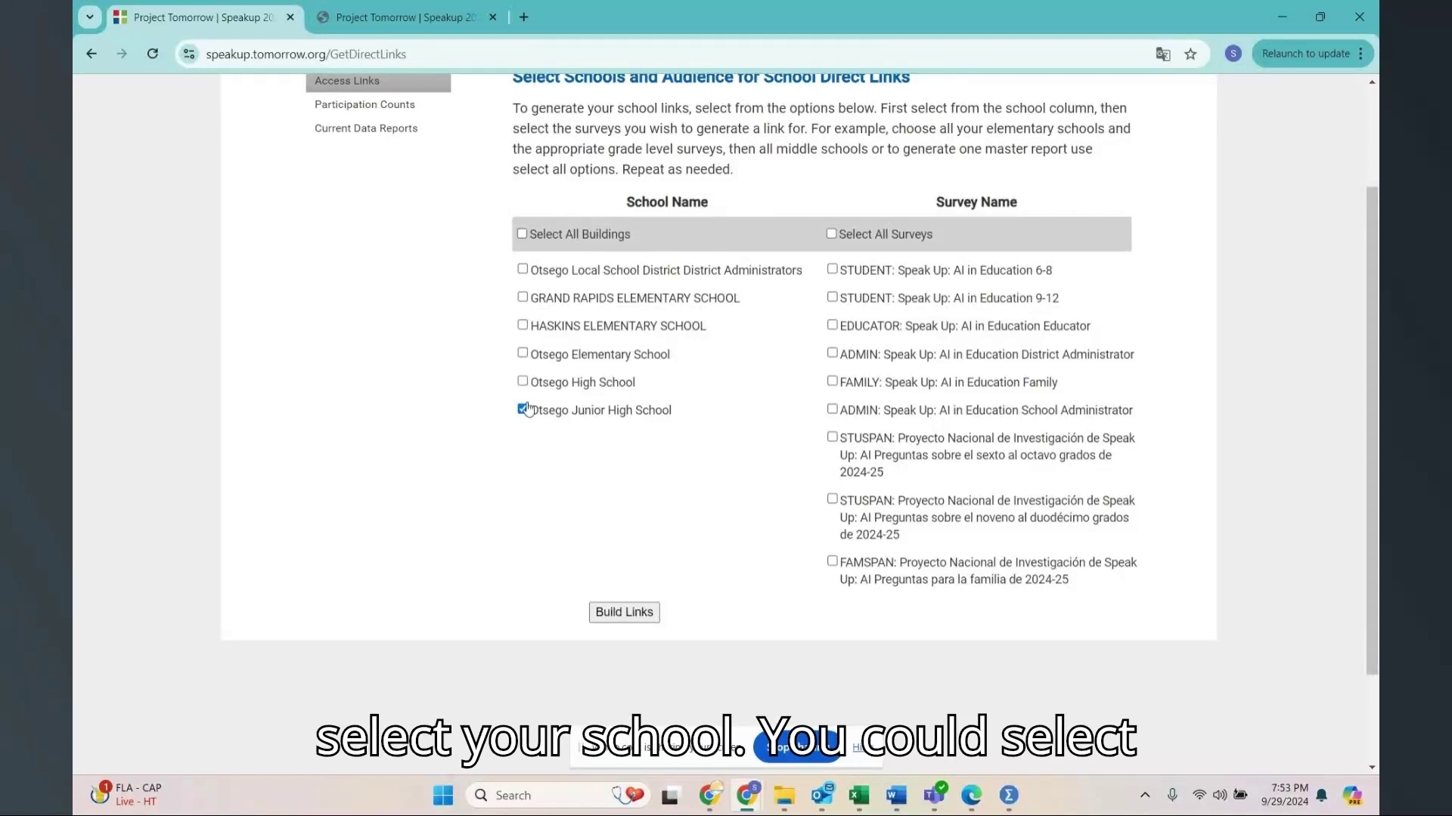
{"action": "left_click", "coordinate": [832, 271]}
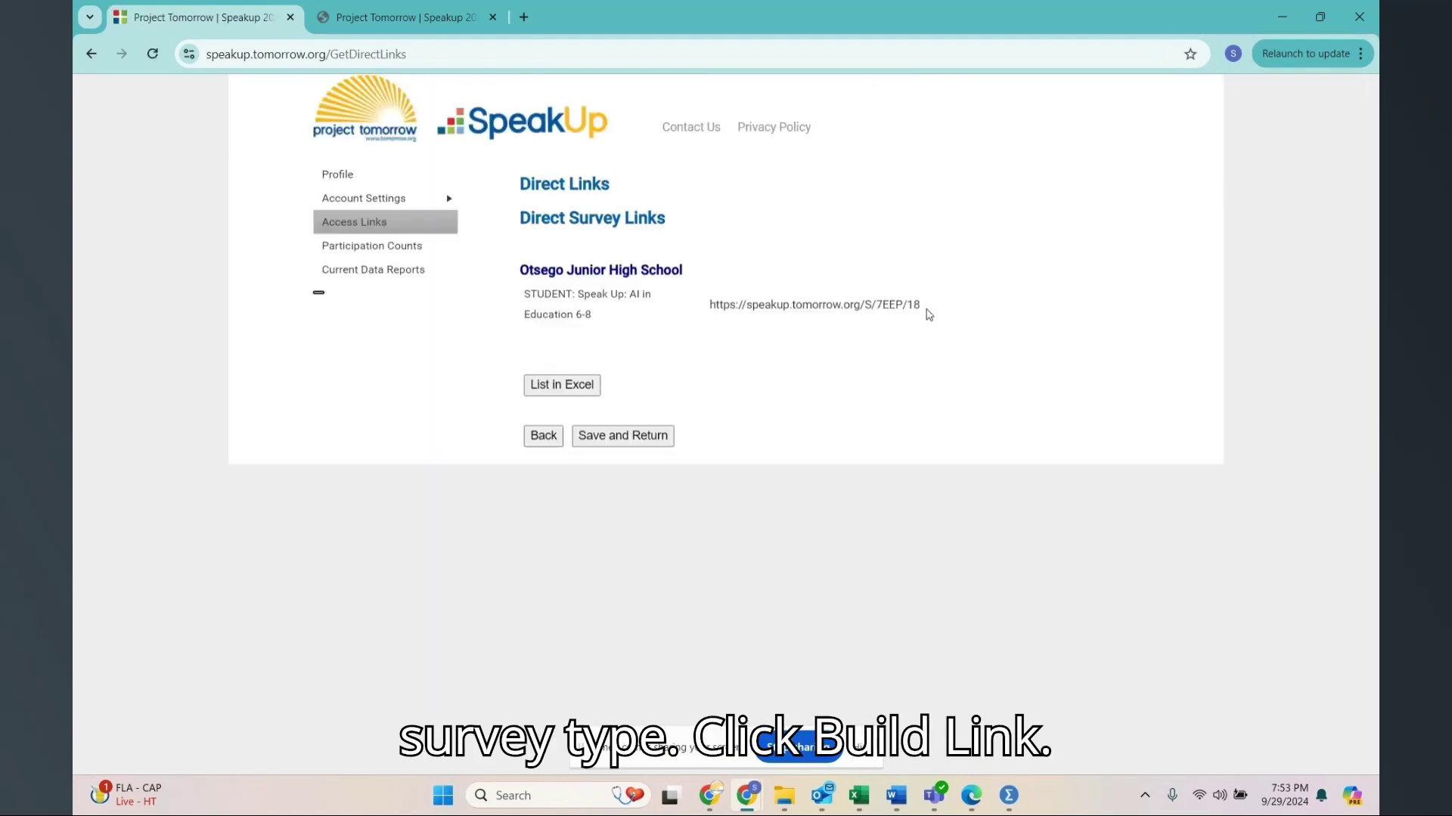
{"action": "left_click_drag", "start_coordinate": [925, 315], "coordinate": [704, 330]}
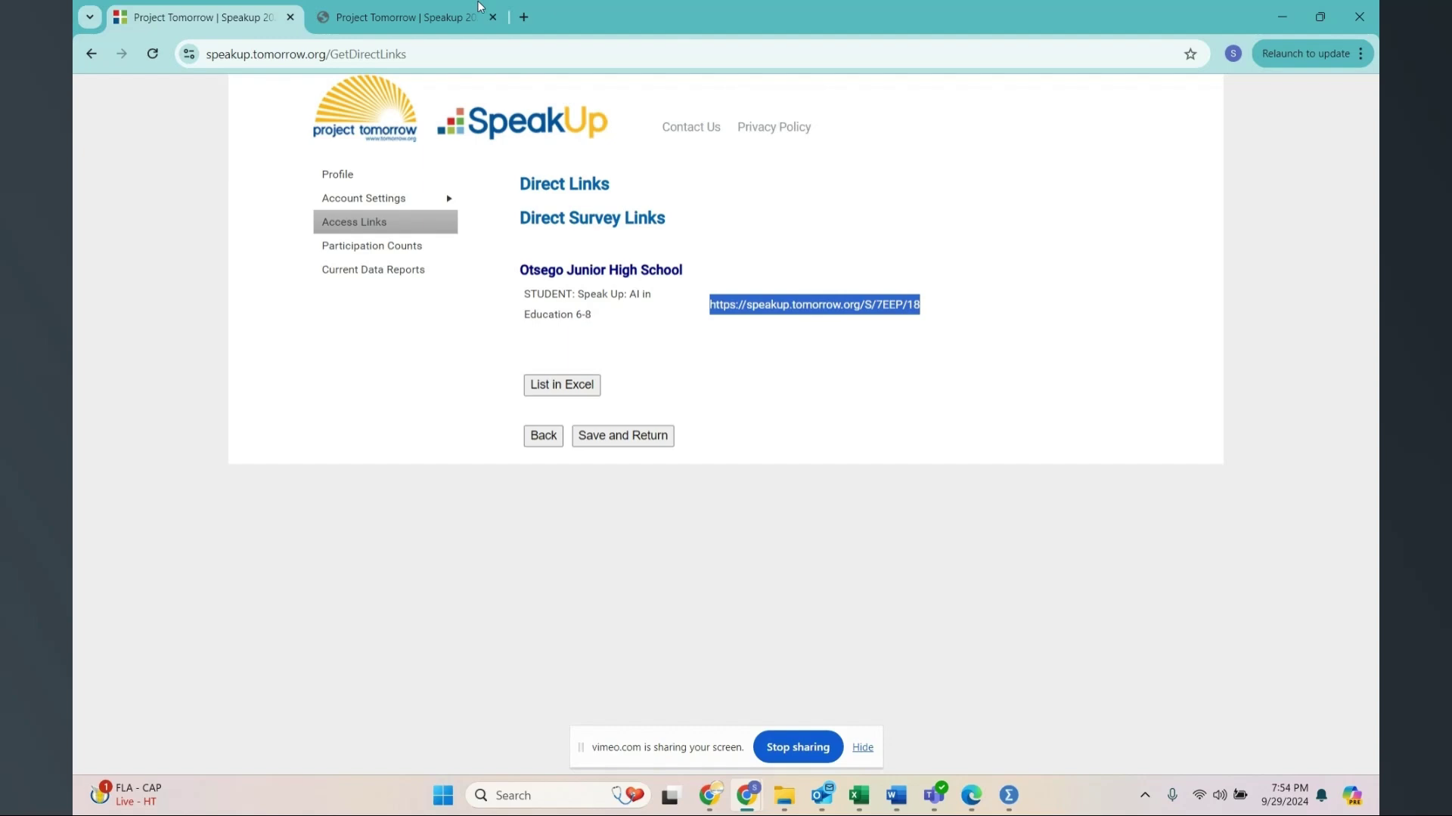
Load the new link in a tab, begin Speak Up, reach the questions, then close it.
{"action": "left_click", "coordinate": [523, 16]}
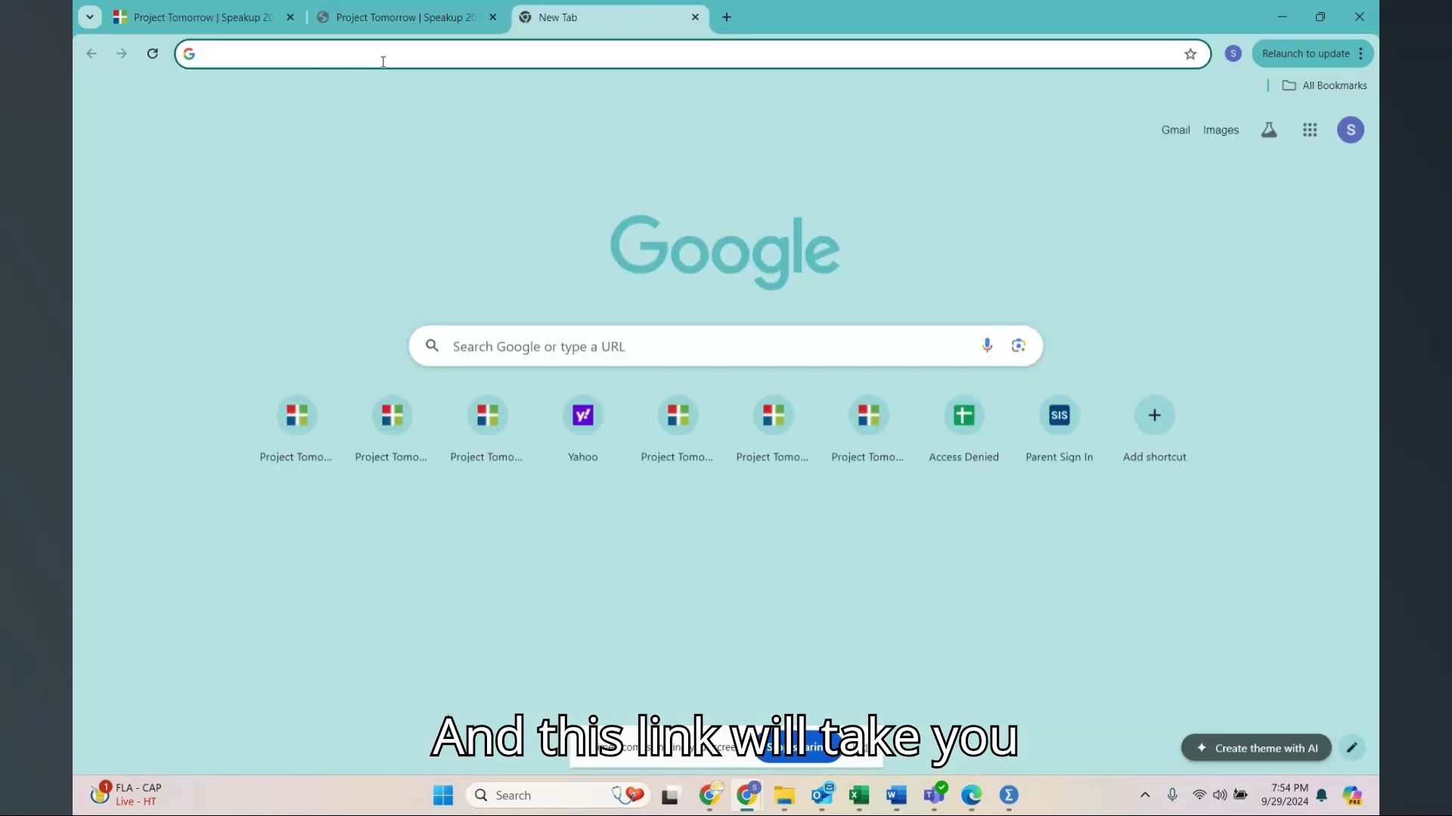
{"action": "type", "text": "speakup.tomorrow.org/S/7EEP/18"}
{"action": "key", "text": "Return"}
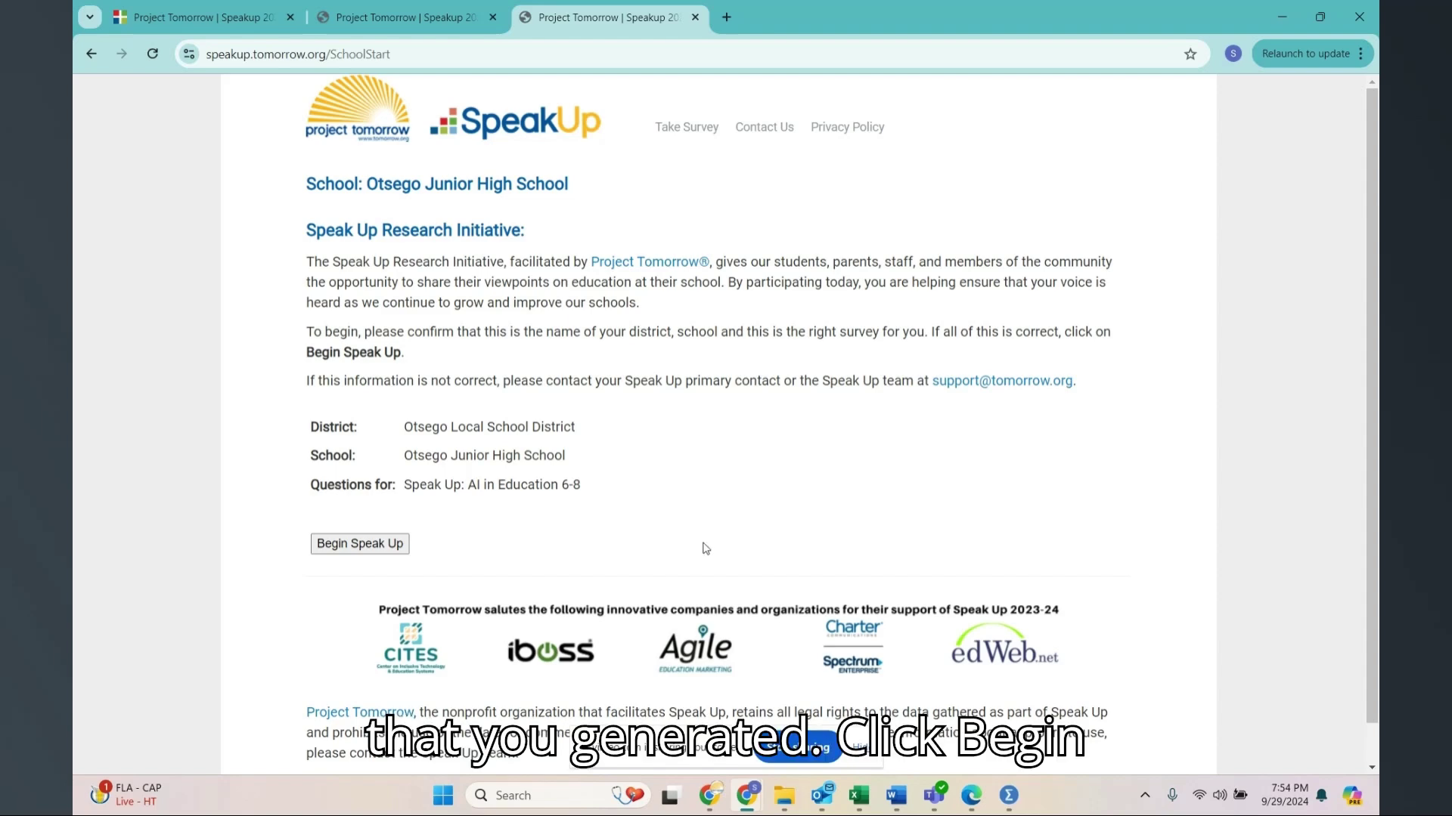
{"action": "left_click", "coordinate": [359, 545]}
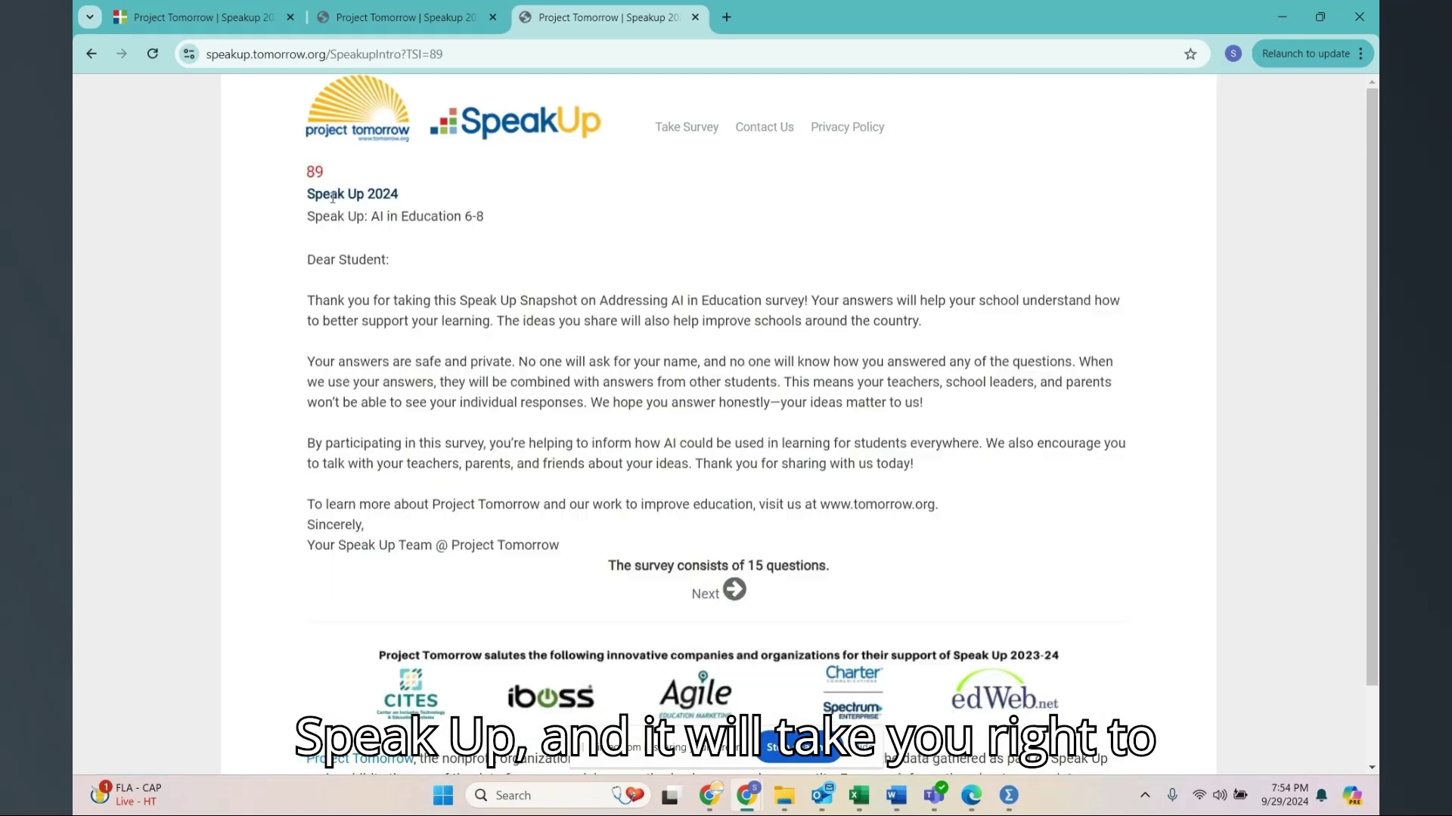
{"action": "left_click", "coordinate": [729, 594]}
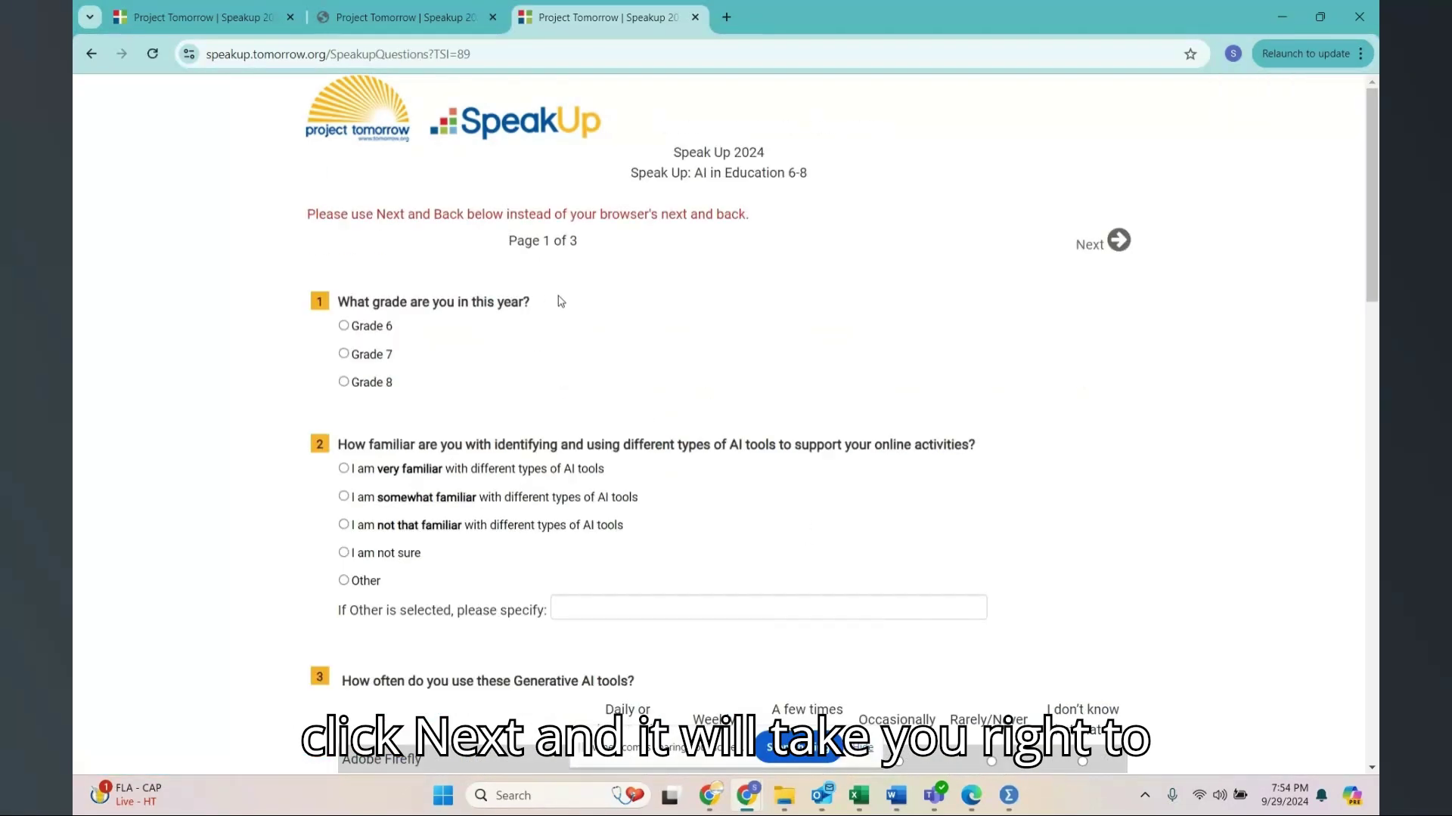
{"action": "scroll", "coordinate": [839, 503], "scroll_direction": "down", "scroll_amount": 10}
{"action": "scroll", "coordinate": [840, 502], "scroll_direction": "up", "scroll_amount": 10}
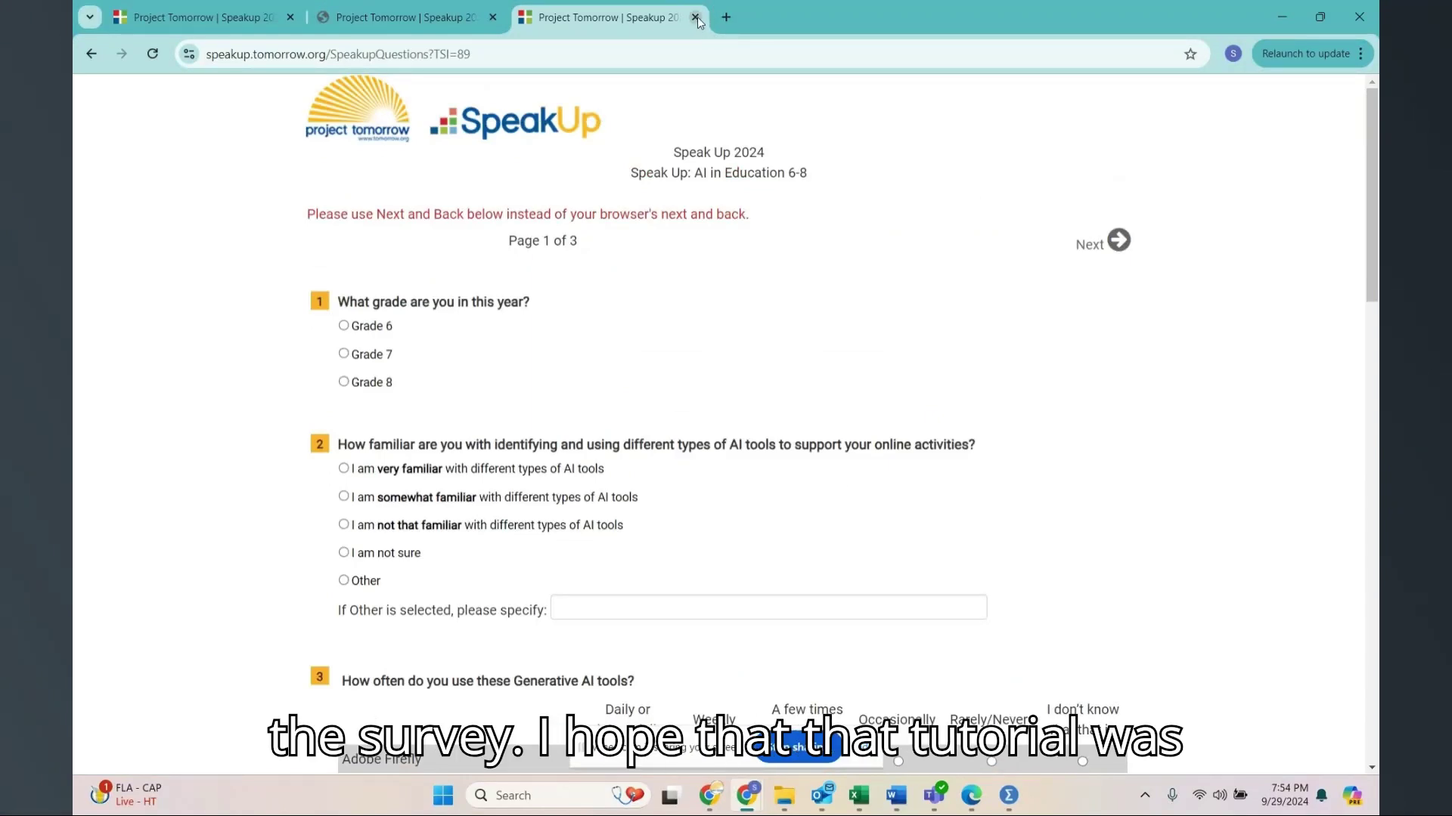
{"action": "left_click", "coordinate": [694, 17]}
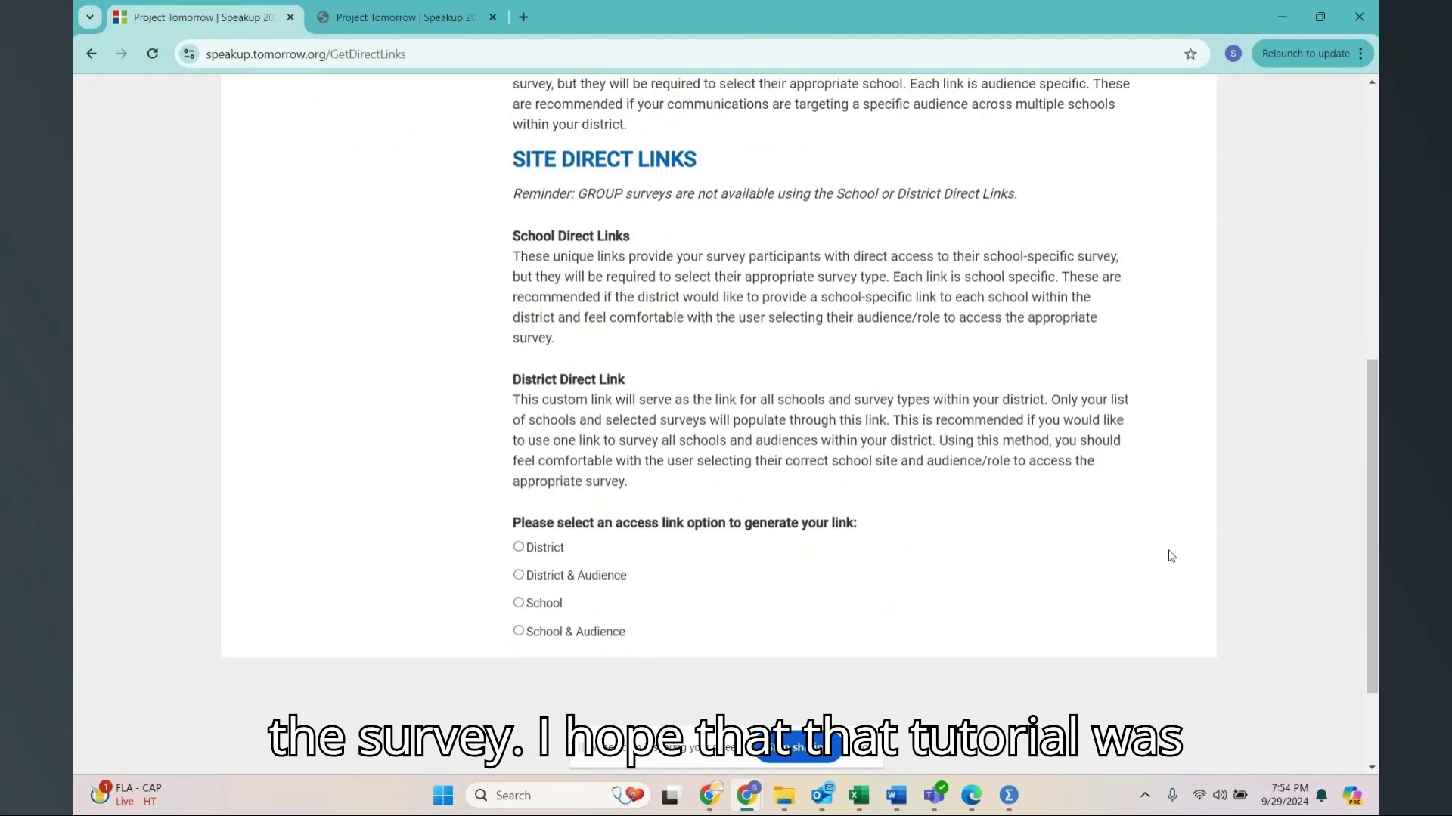
{"action": "scroll", "coordinate": [1169, 555], "scroll_direction": "down", "scroll_amount": 2}
{"action": "scroll", "coordinate": [1168, 561], "scroll_direction": "up", "scroll_amount": 2}
{"action": "scroll", "coordinate": [1168, 561], "scroll_direction": "up", "scroll_amount": 5}
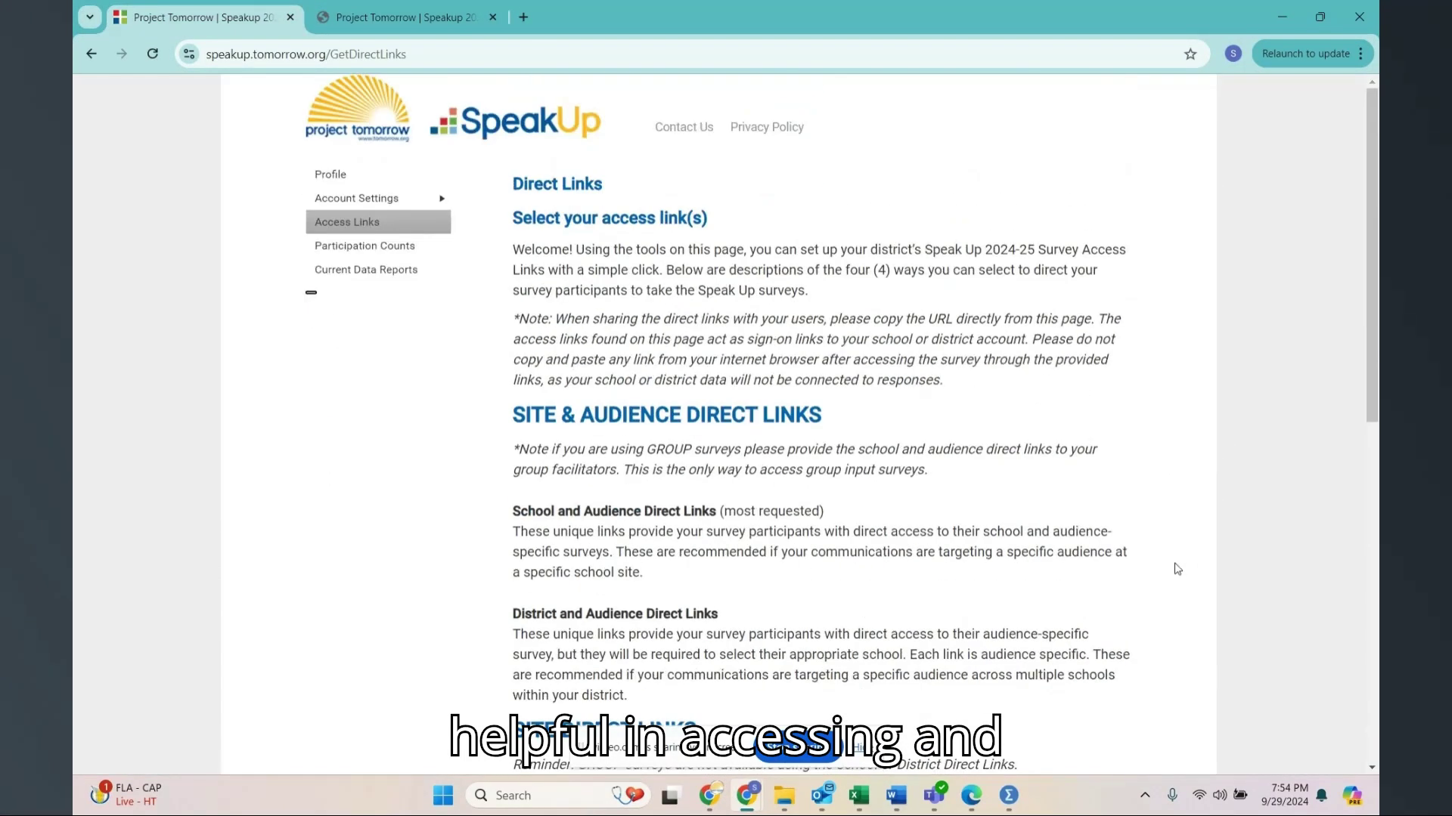